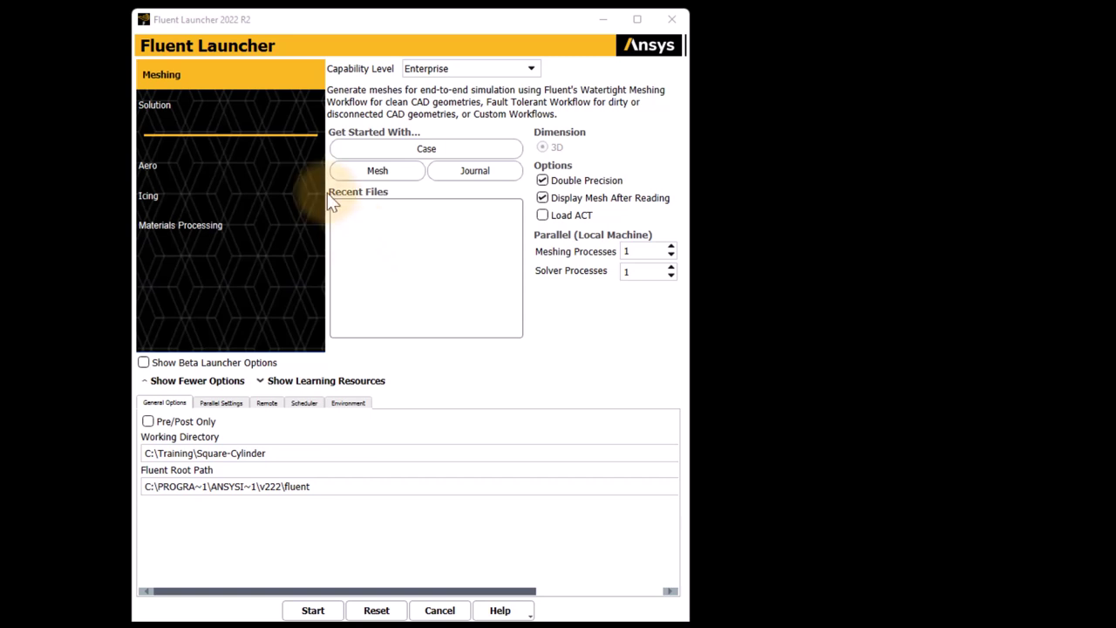
- Set Fluent Launcher to Solution mode with a 2D dimension
{"action": "left_click", "coordinate": [253, 106]}
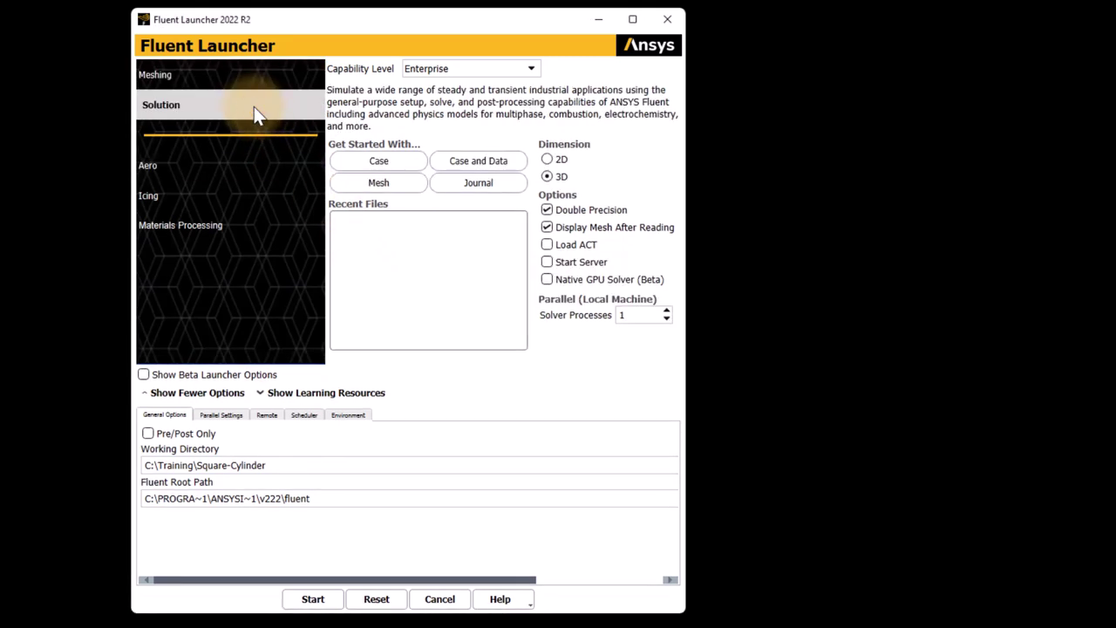
{"action": "left_click", "coordinate": [565, 160]}
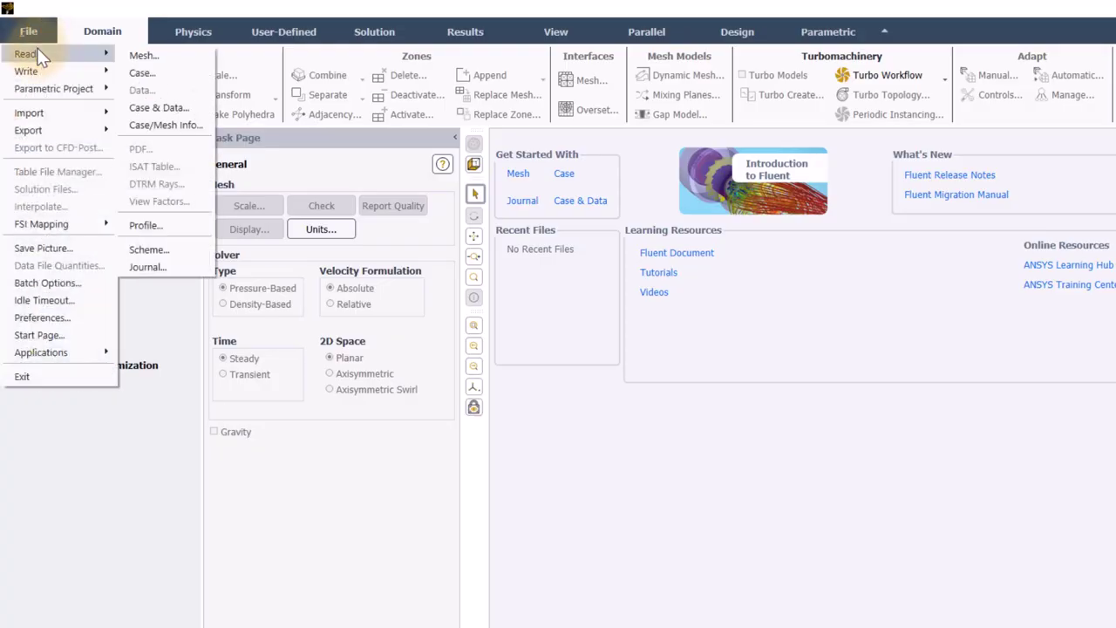
- Read the sq-cyl.msh mesh, showing All Mesh Files in the file-type filter
{"action": "left_click", "coordinate": [131, 57]}
{"action": "left_click", "coordinate": [650, 514]}
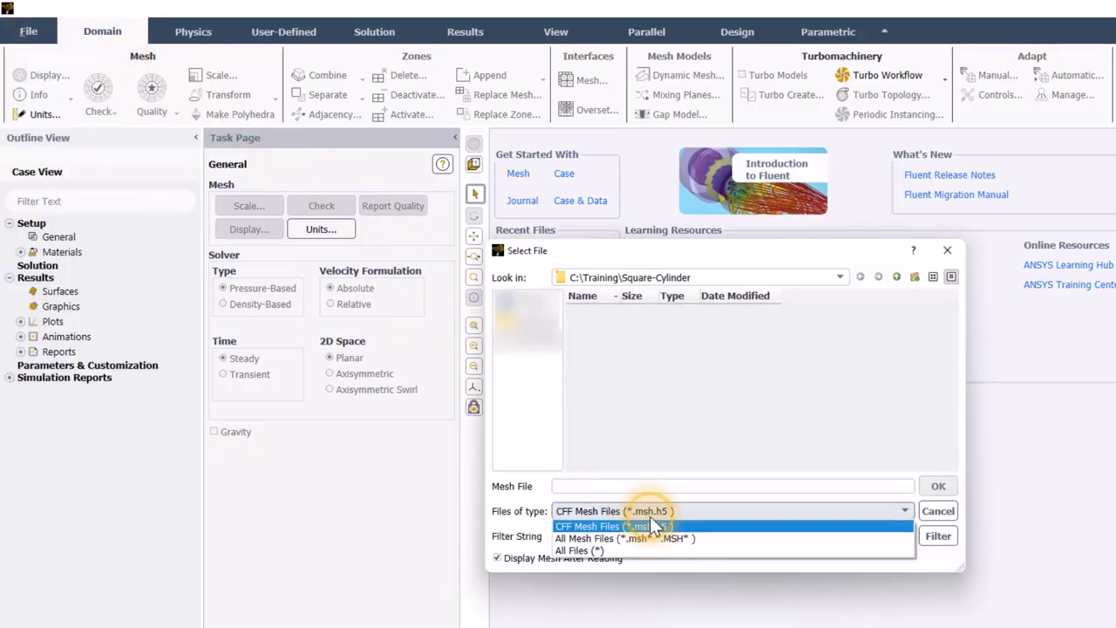
{"action": "left_click", "coordinate": [658, 536]}
{"action": "left_click", "coordinate": [667, 312]}
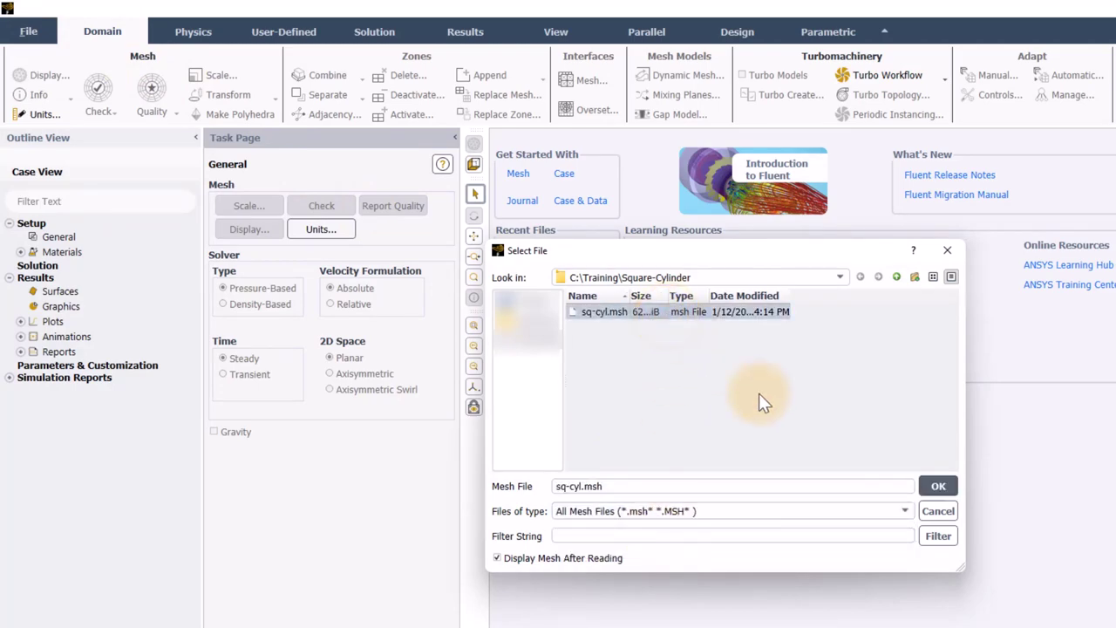
{"action": "left_click", "coordinate": [945, 490]}
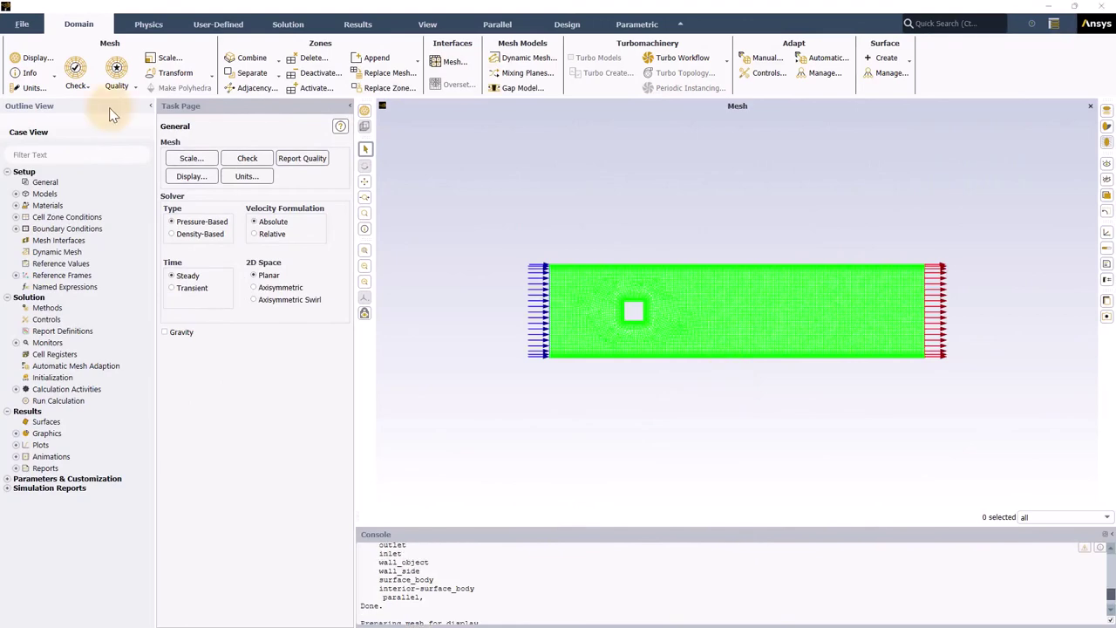
- Make the solver transient and set the viscous model to Laminar
{"action": "left_click", "coordinate": [148, 24]}
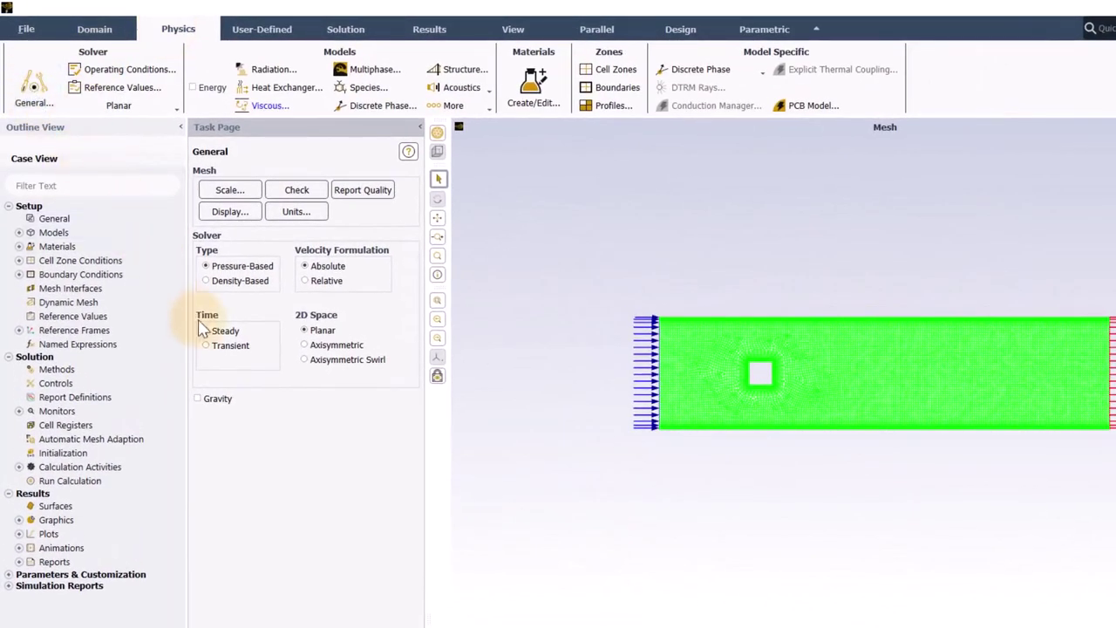
{"action": "left_click", "coordinate": [230, 345]}
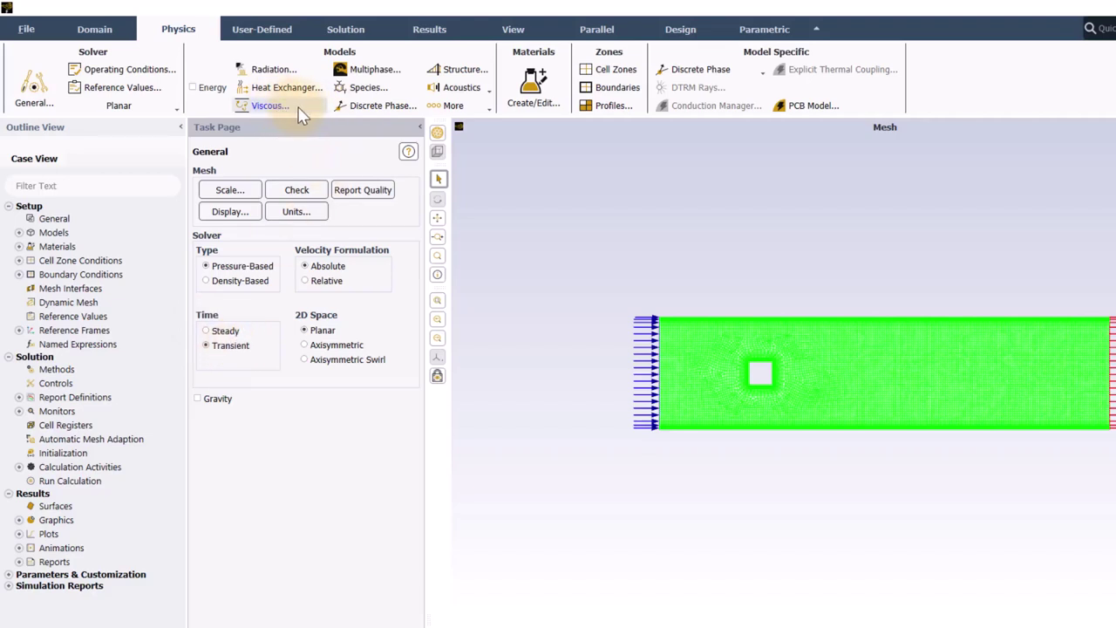
{"action": "left_click", "coordinate": [270, 106]}
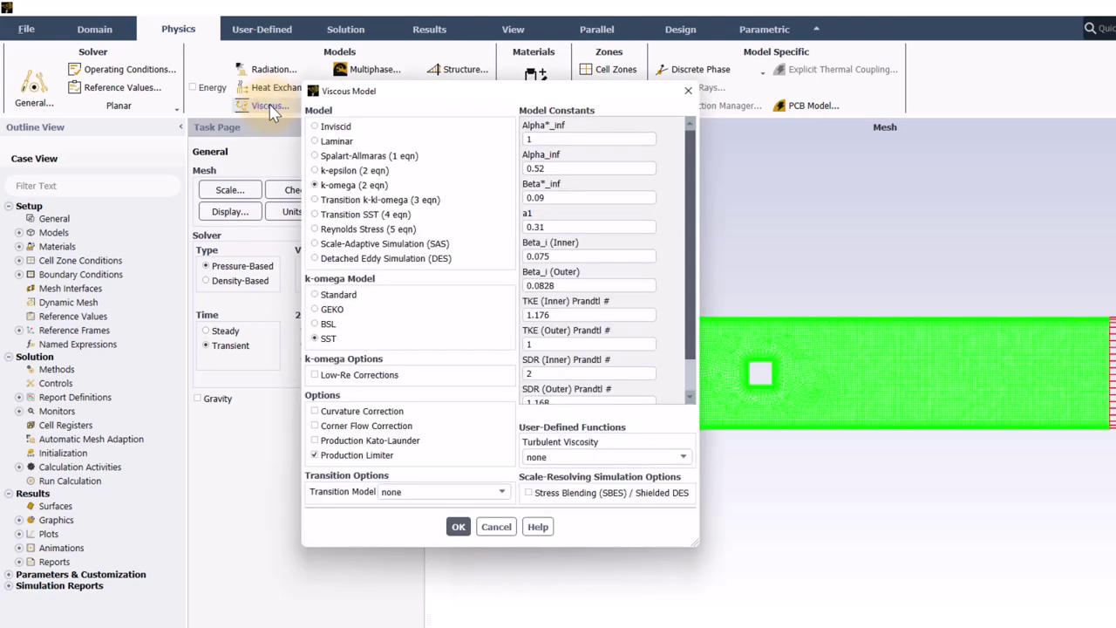
{"action": "left_click", "coordinate": [328, 141]}
{"action": "left_click", "coordinate": [345, 303]}
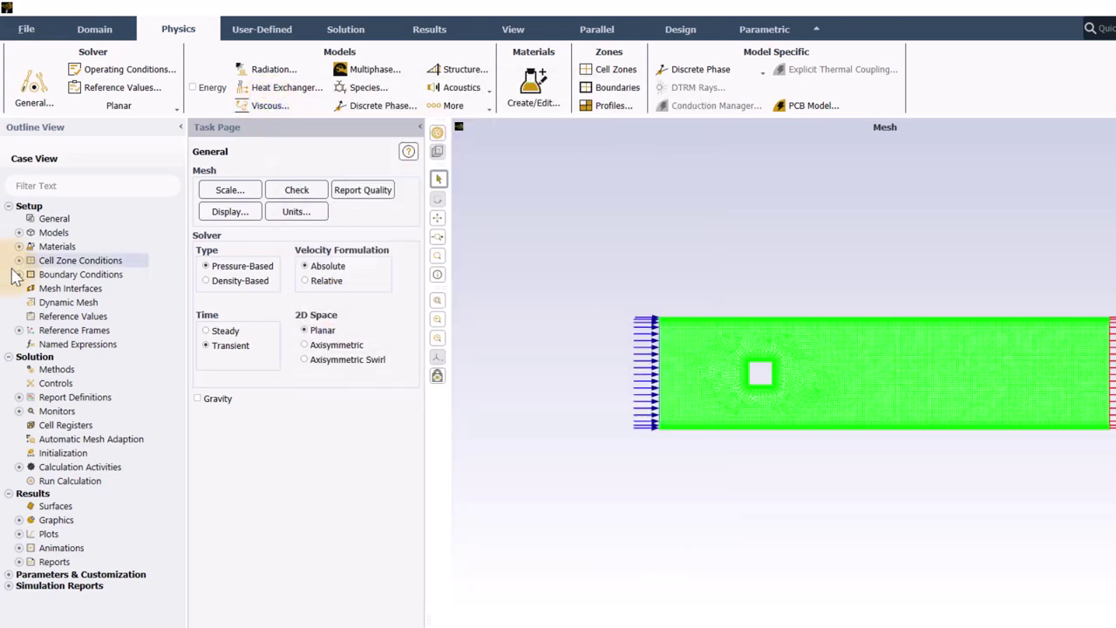
- Give the inlet boundary a velocity magnitude of 0.03 m/s
{"action": "left_click", "coordinate": [19, 274]}
{"action": "left_click", "coordinate": [30, 287]}
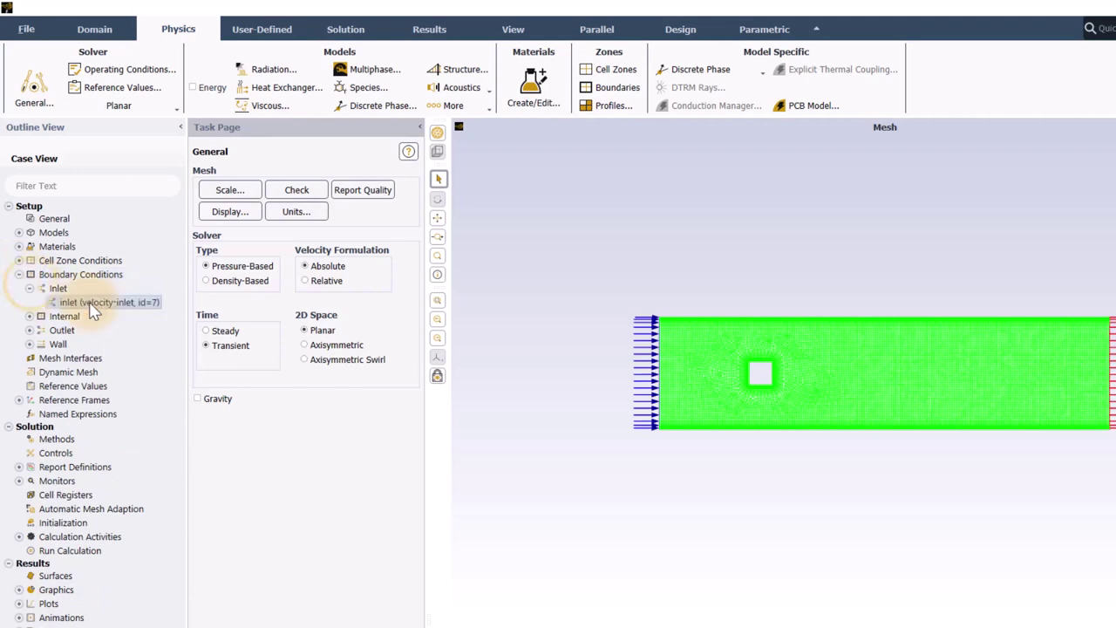
{"action": "right_click", "coordinate": [92, 302]}
{"action": "left_click", "coordinate": [119, 309]}
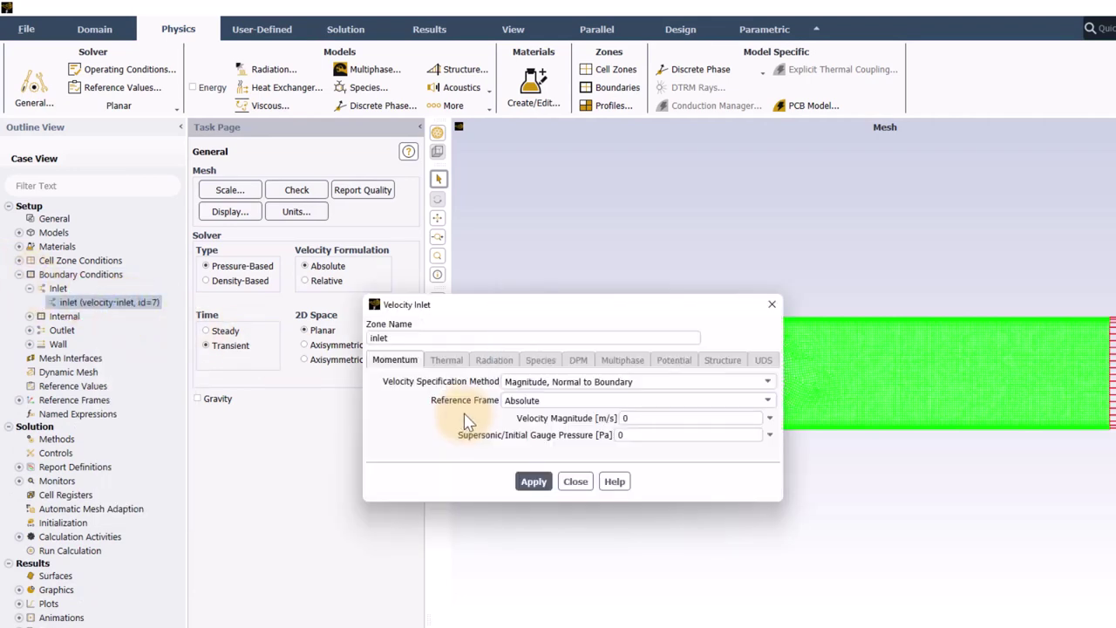
{"action": "left_click", "coordinate": [654, 419]}
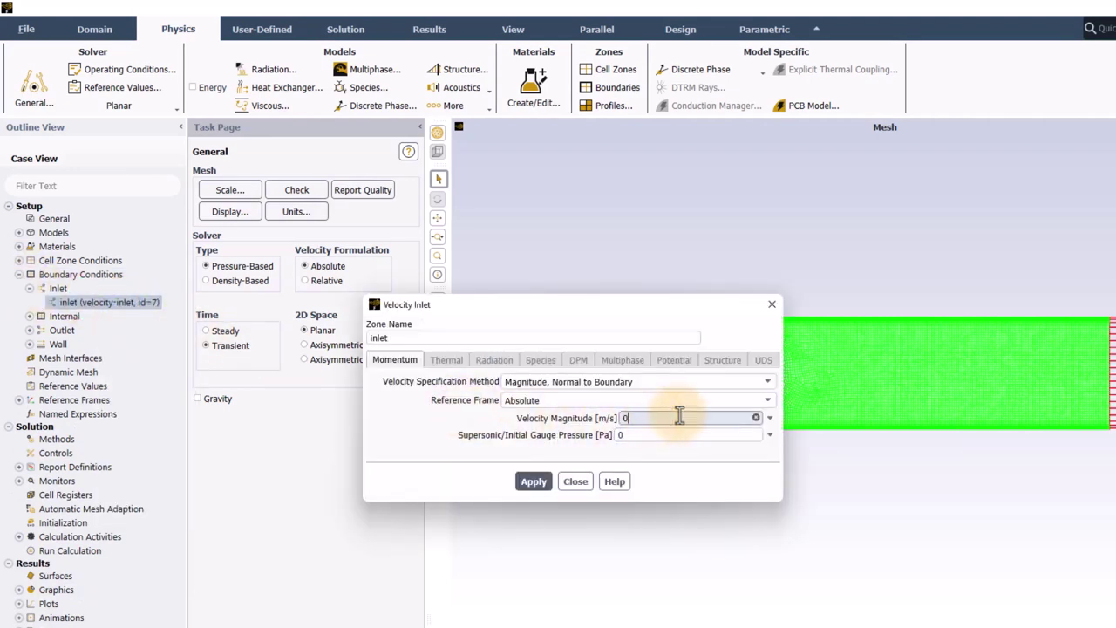
{"action": "type", "text": ".03"}
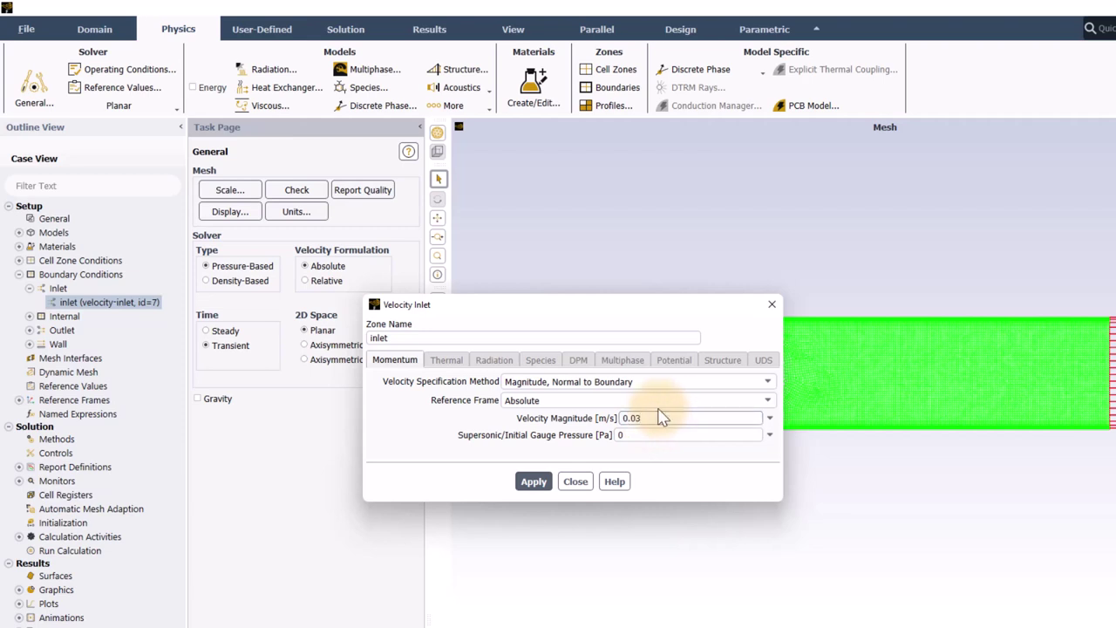
{"action": "left_click", "coordinate": [533, 482]}
{"action": "left_click", "coordinate": [576, 482]}
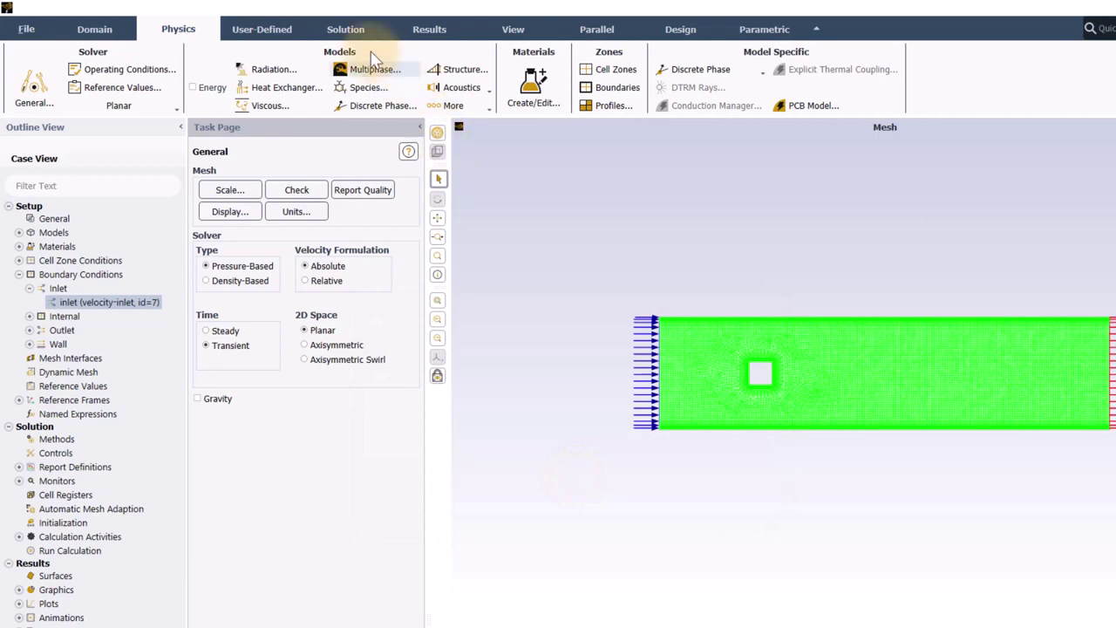
- Set the PISO scheme and Bounded Second Order Implicit transient formulation in Solution Methods
{"action": "left_click", "coordinate": [345, 29]}
{"action": "left_click", "coordinate": [35, 79]}
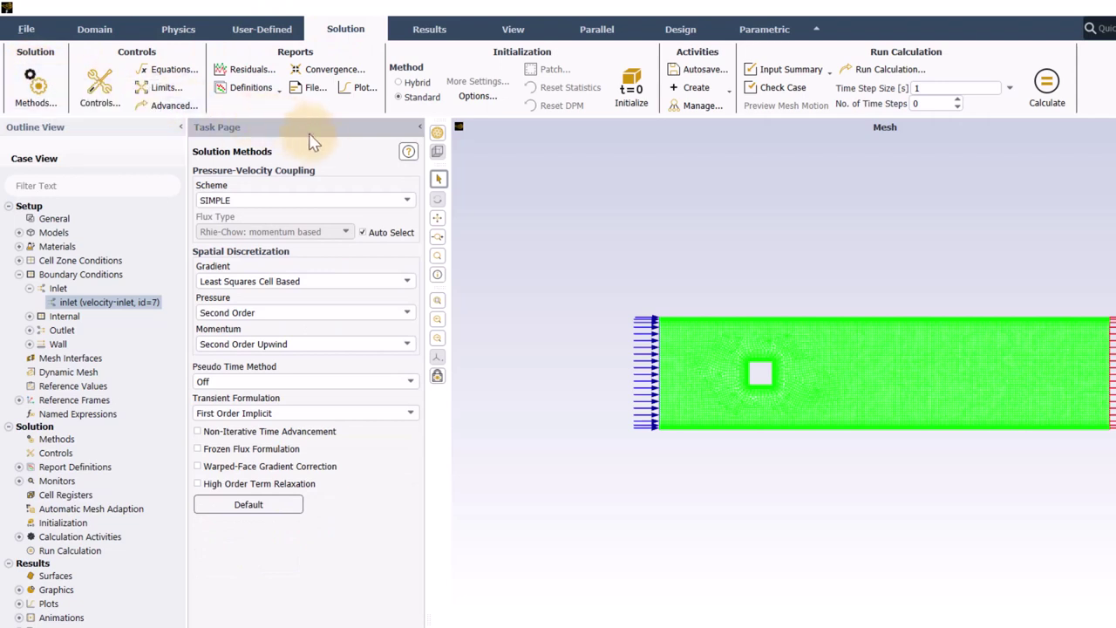
{"action": "left_click", "coordinate": [389, 212]}
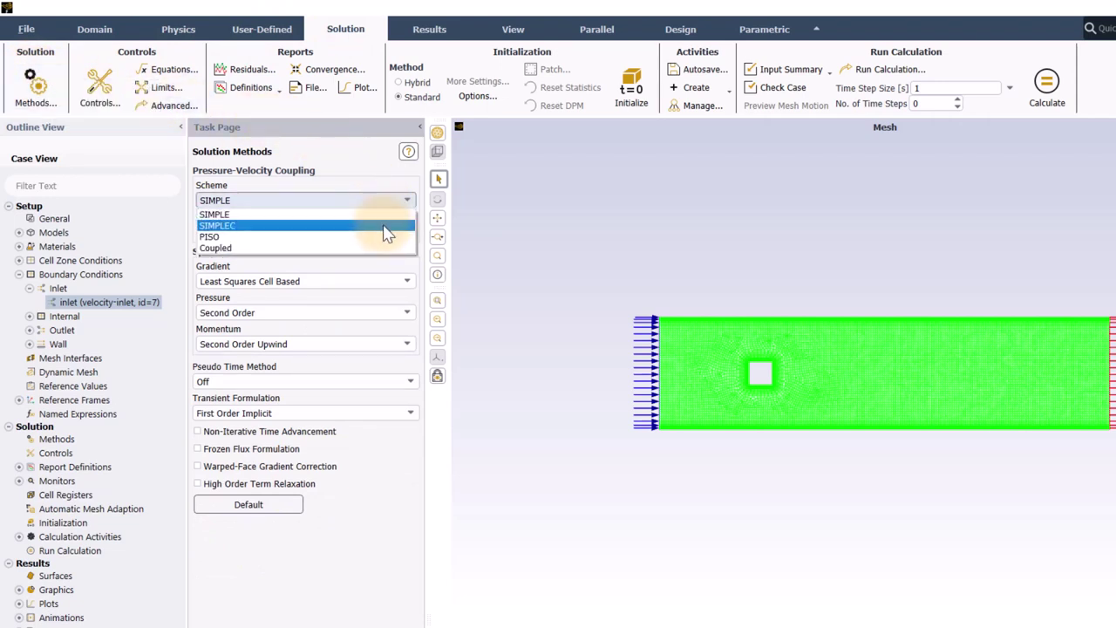
{"action": "left_click", "coordinate": [384, 234]}
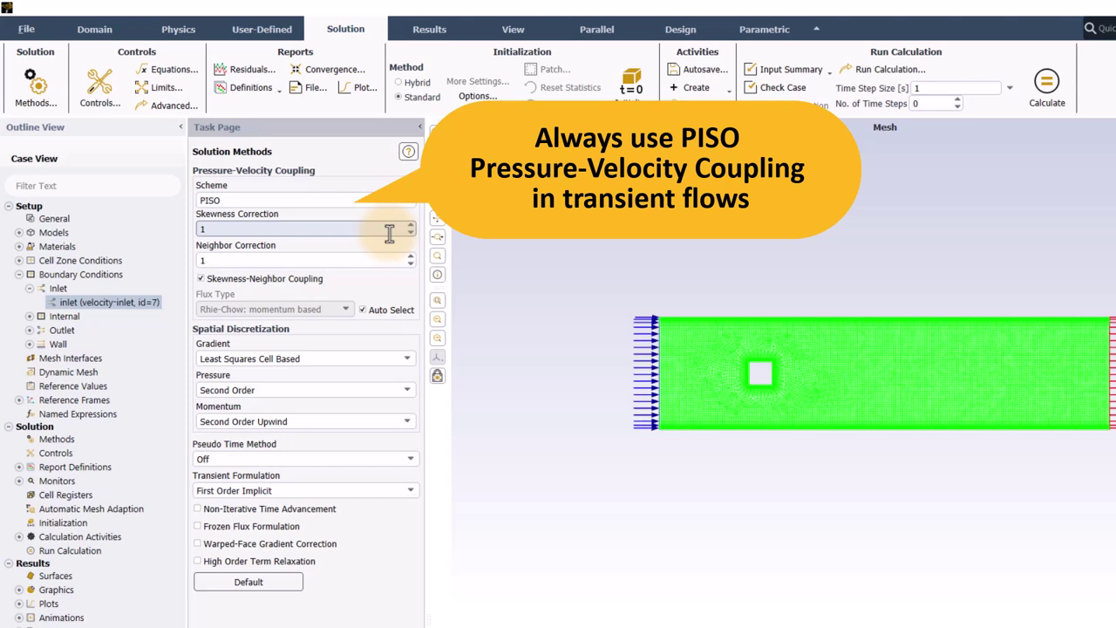
{"action": "left_click", "coordinate": [379, 491]}
{"action": "left_click", "coordinate": [375, 527]}
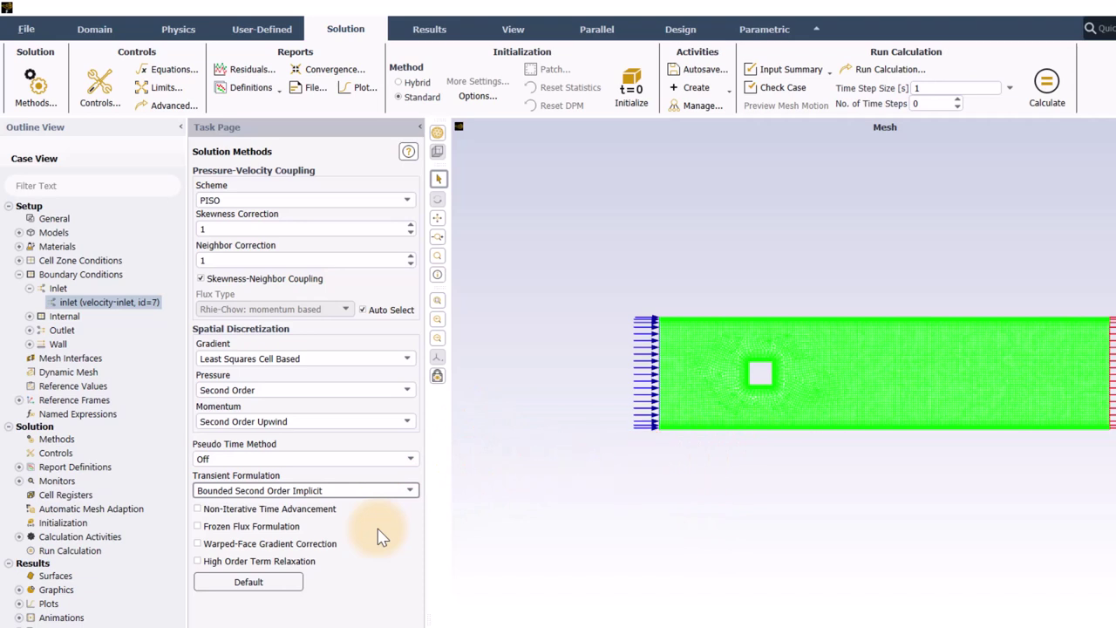
{"action": "left_click", "coordinate": [109, 94]}
- Change the pressure and momentum under-relaxation factors from 0.3 and 0.7 to 0.8
{"action": "left_click", "coordinate": [297, 203]}
{"action": "key", "text": "BackSpace"}
{"action": "type", "text": "8"}
{"action": "left_click", "coordinate": [263, 287]}
{"action": "key", "text": "BackSpace"}
{"action": "type", "text": "8"}
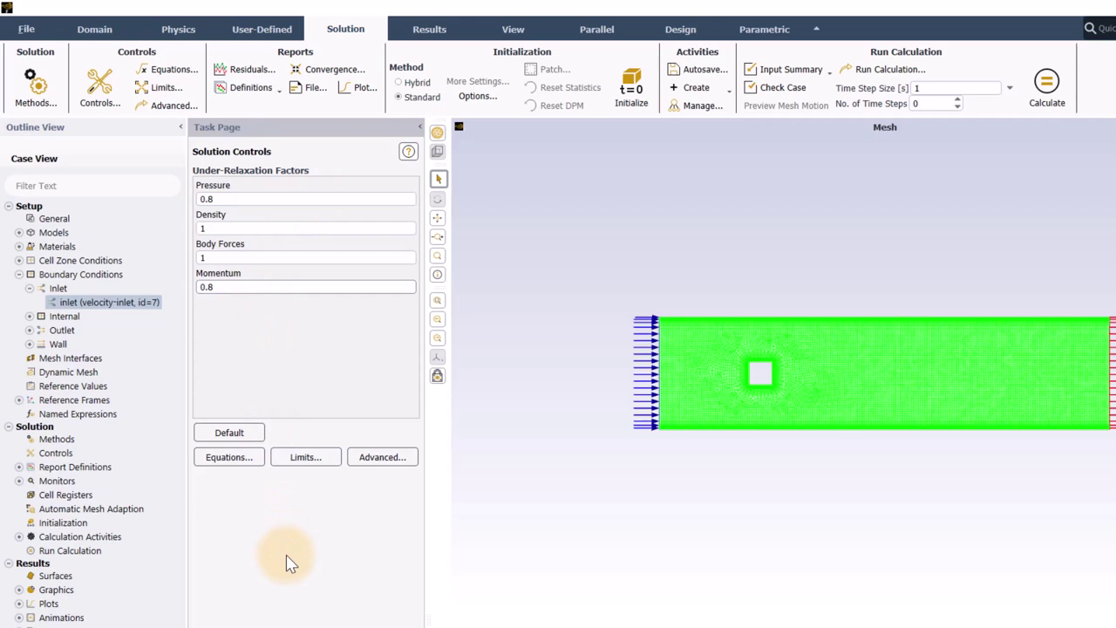
{"action": "left_click", "coordinate": [290, 562]}
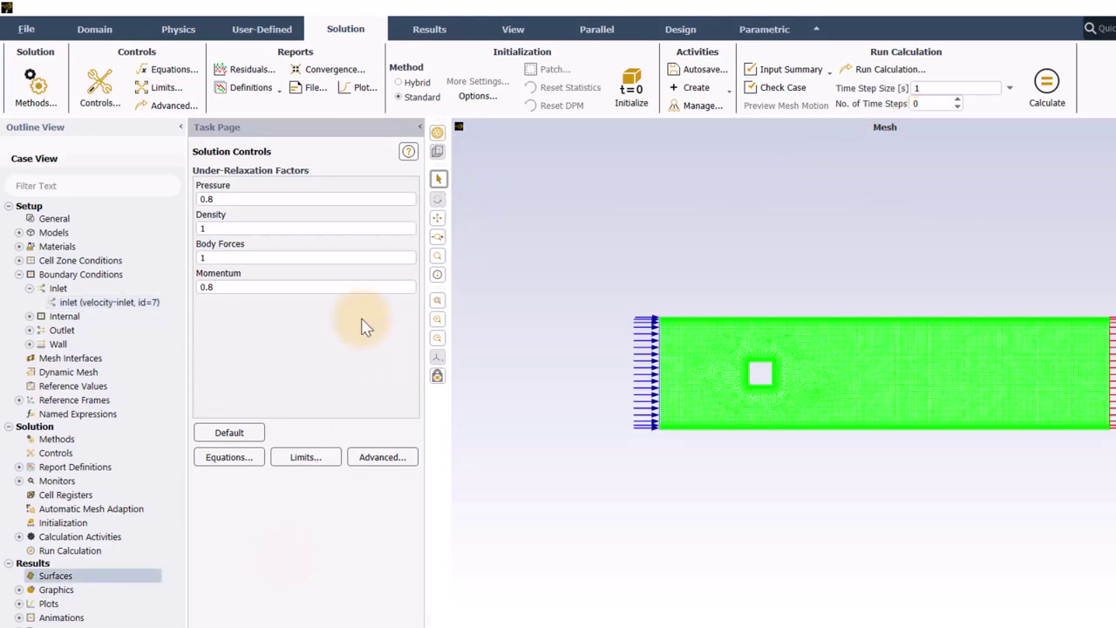
- Create the report-lift definition reporting Lift Force on the wall_object zone
{"action": "left_click", "coordinate": [262, 94]}
{"action": "mouse_move", "coordinate": [251, 124]}
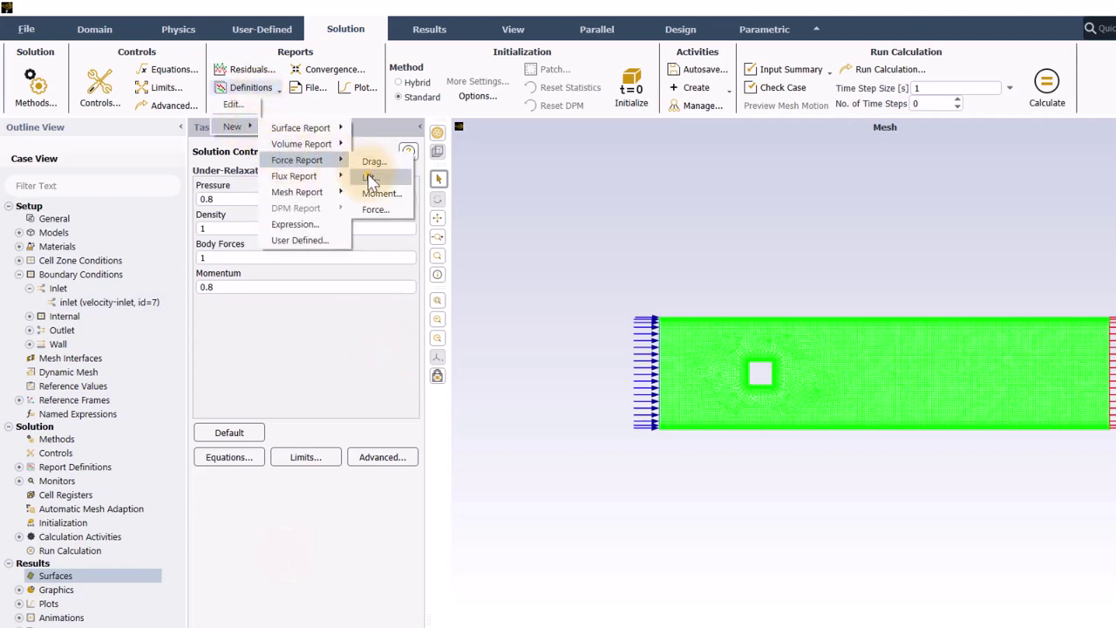
{"action": "left_click", "coordinate": [370, 175]}
{"action": "left_click", "coordinate": [321, 81]}
{"action": "key", "text": "BackSpace"}
{"action": "key", "text": "BackSpace"}
{"action": "key", "text": "BackSpace"}
{"action": "key", "text": "BackSpace"}
{"action": "key", "text": "BackSpace"}
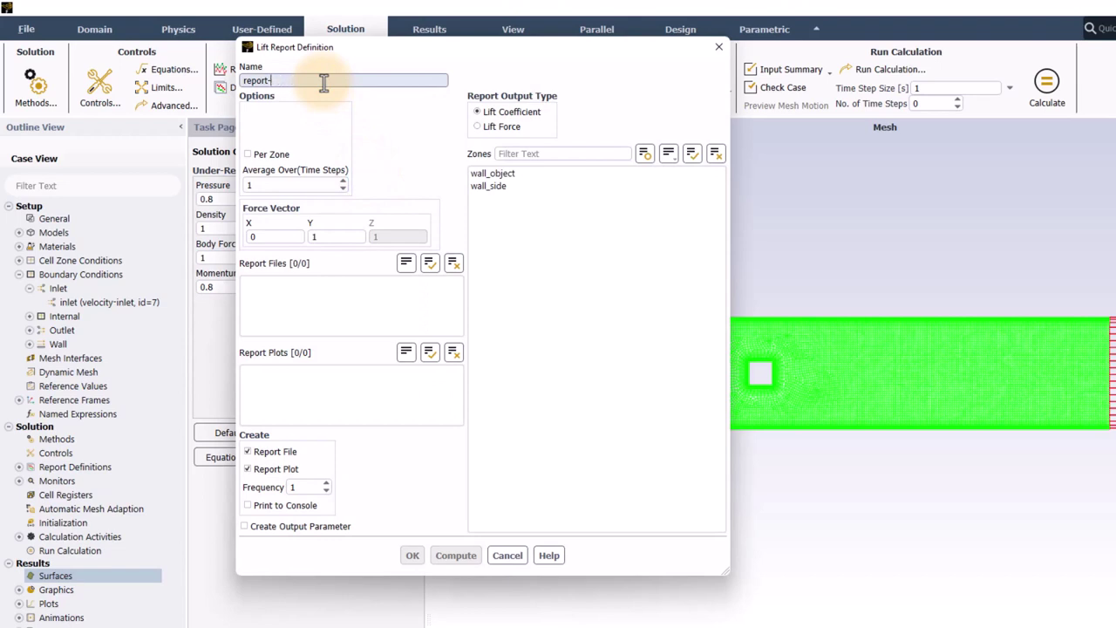
{"action": "type", "text": "lift"}
{"action": "left_click", "coordinate": [493, 126]}
{"action": "left_click", "coordinate": [532, 173]}
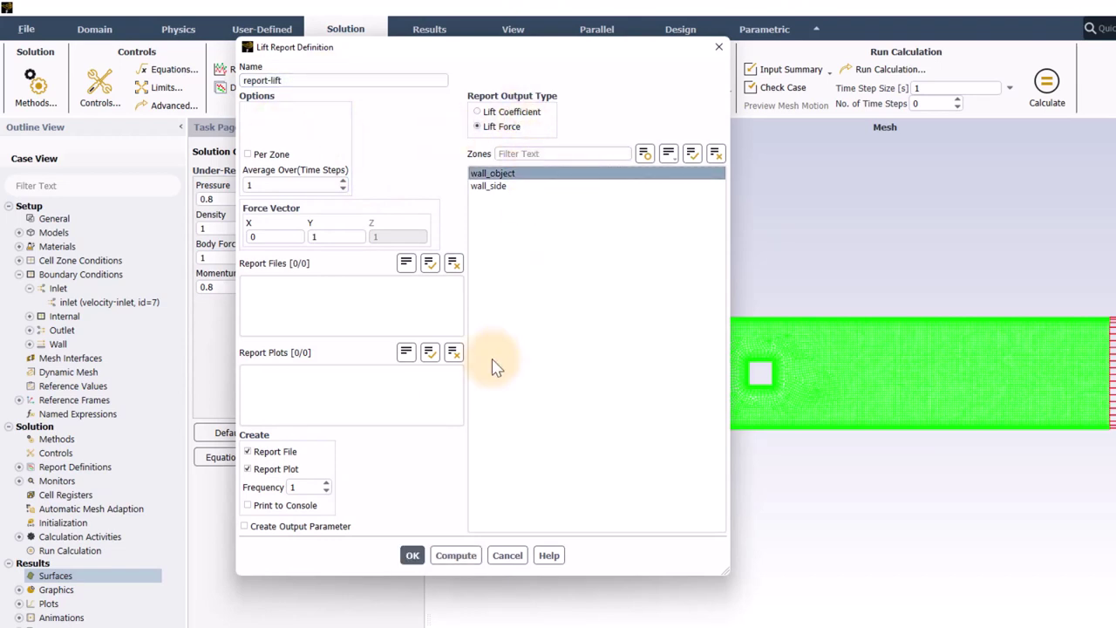
{"action": "left_click", "coordinate": [413, 558]}
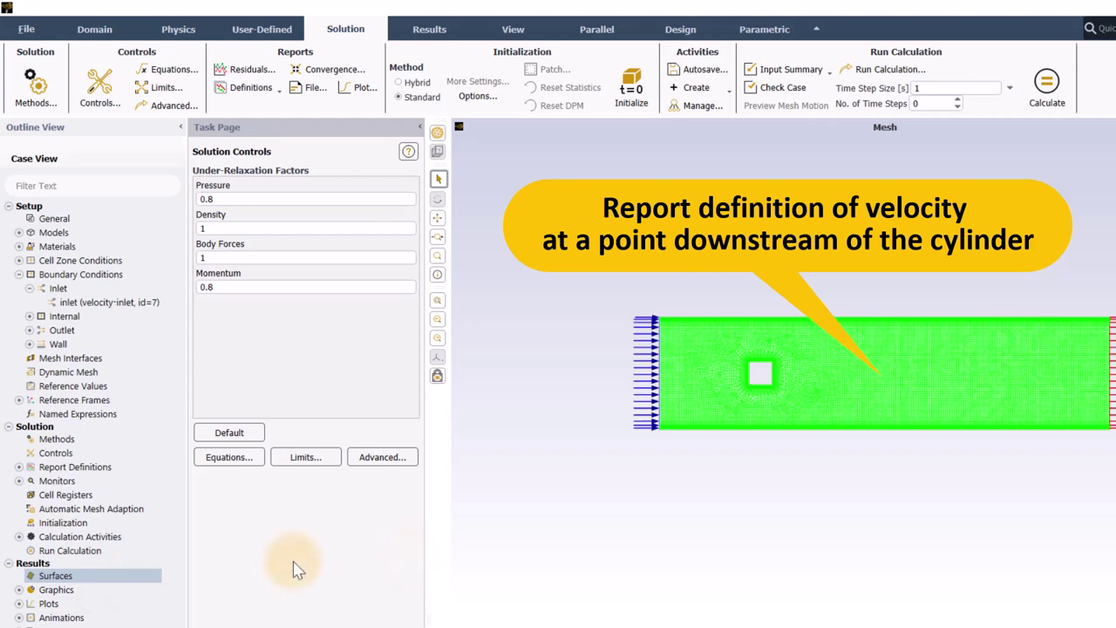
- Create a point surface probe at x = 1 m
{"action": "right_click", "coordinate": [140, 579]}
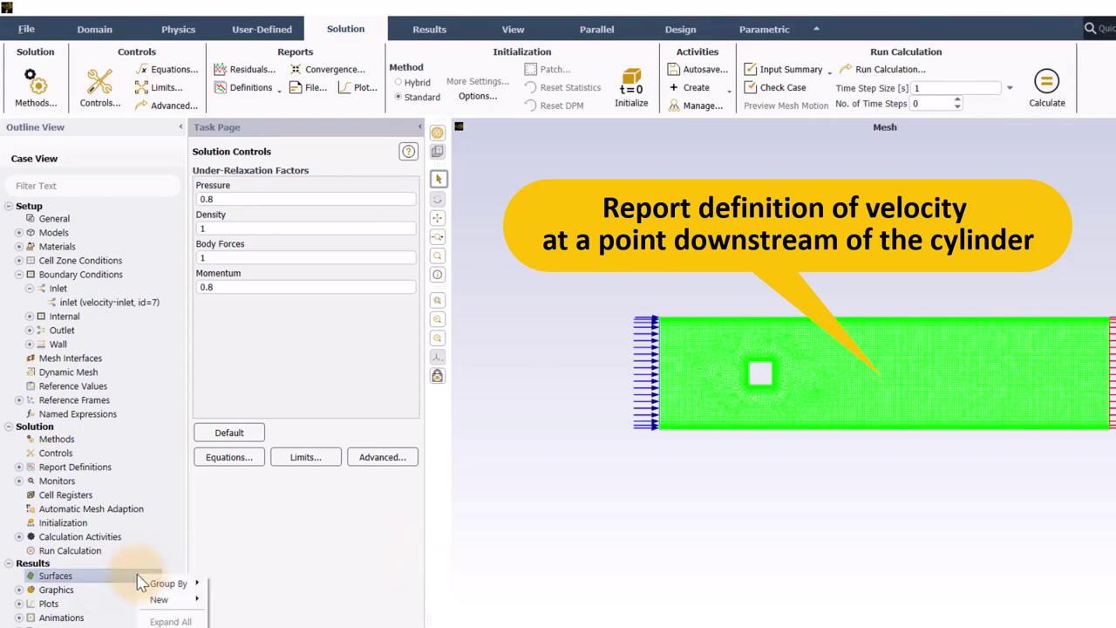
{"action": "mouse_move", "coordinate": [159, 599]}
{"action": "left_click", "coordinate": [252, 614]}
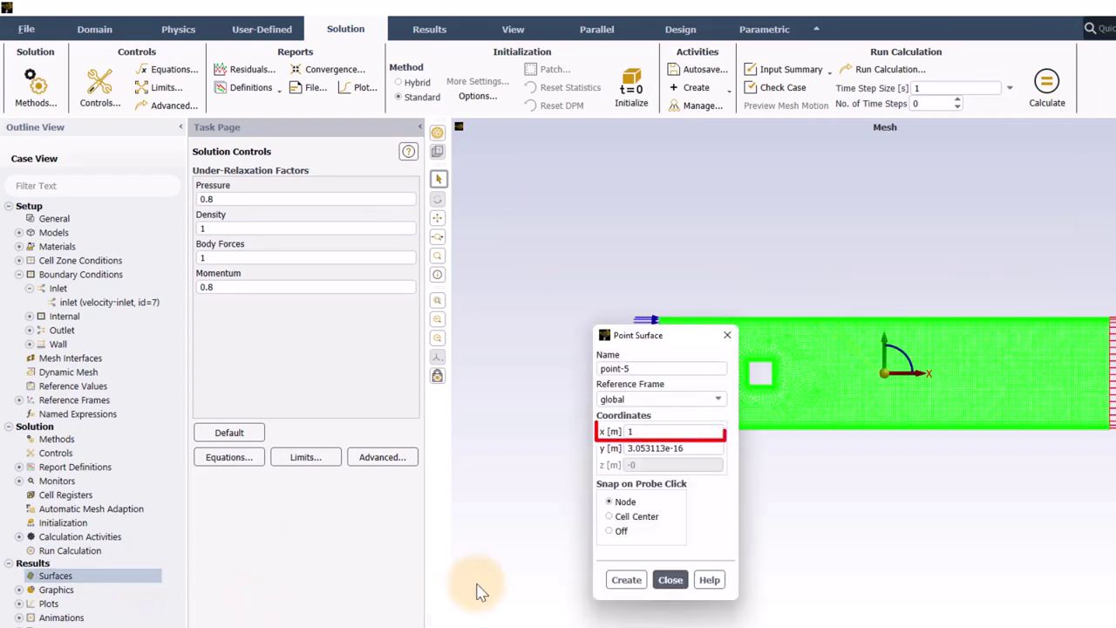
{"action": "left_click", "coordinate": [624, 579]}
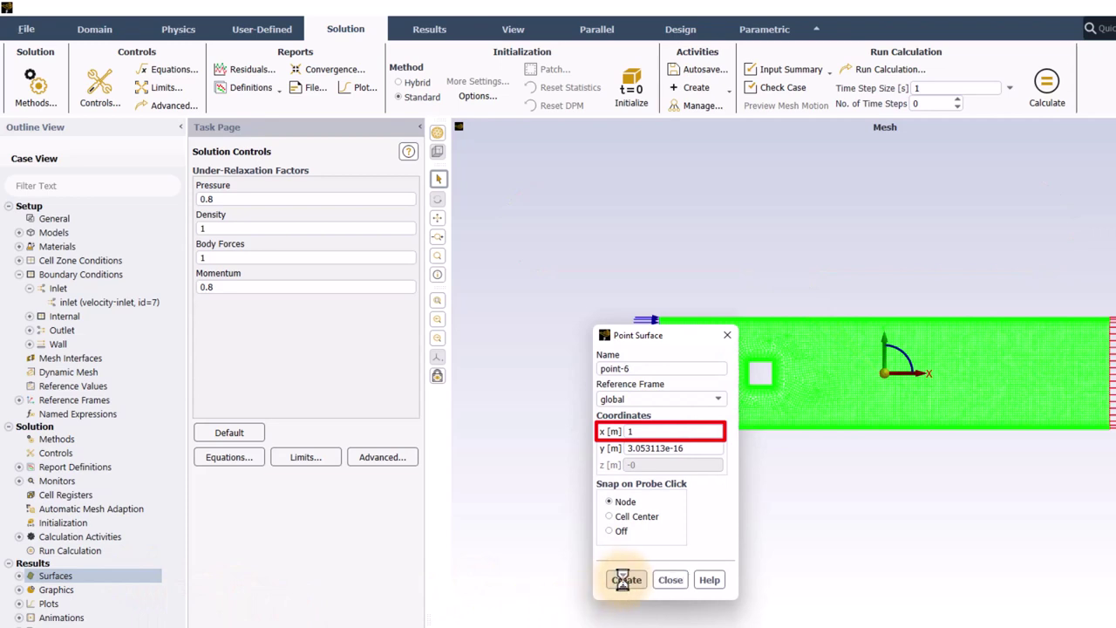
{"action": "left_click", "coordinate": [669, 579]}
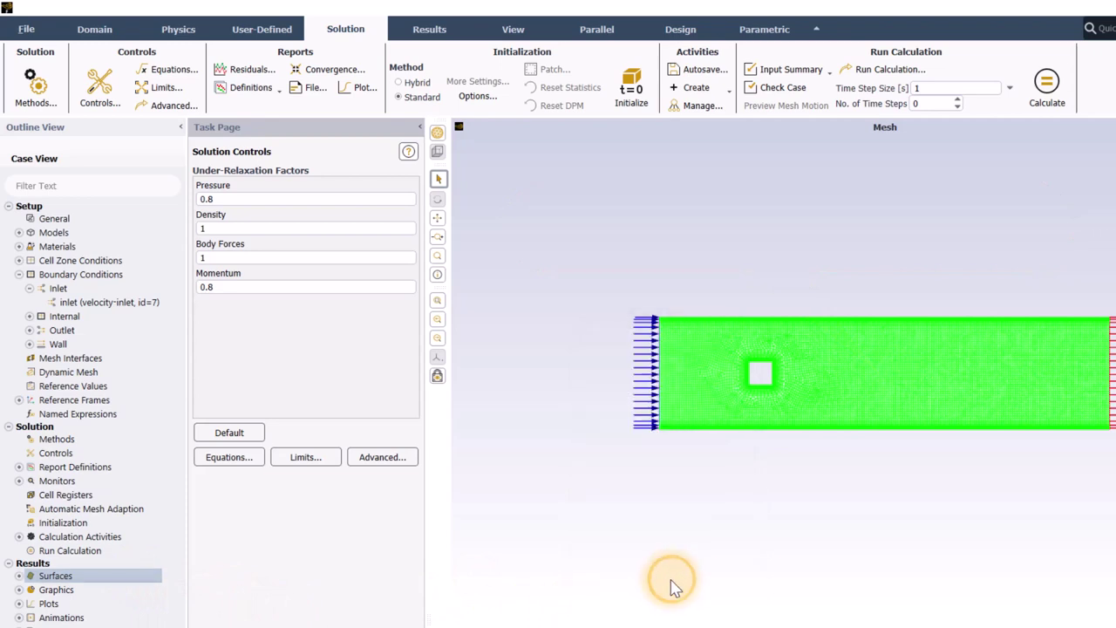
- Define report-vely, a vertex-average Y Velocity surface report on point-5
{"action": "left_click", "coordinate": [277, 88]}
{"action": "mouse_move", "coordinate": [234, 126]}
{"action": "mouse_move", "coordinate": [309, 129]}
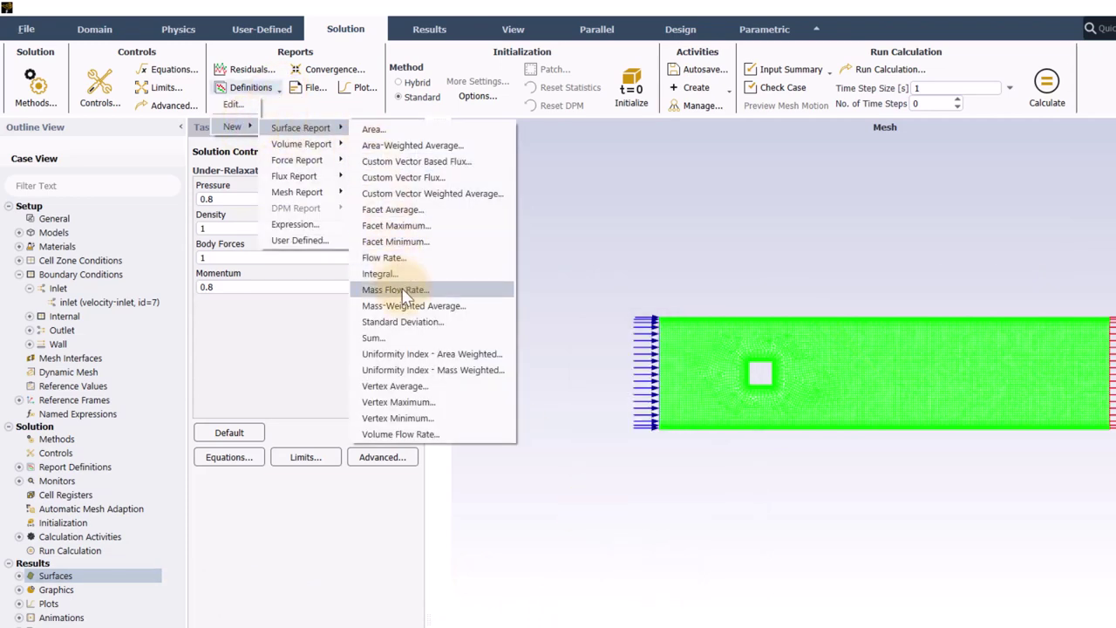
{"action": "left_click", "coordinate": [410, 386]}
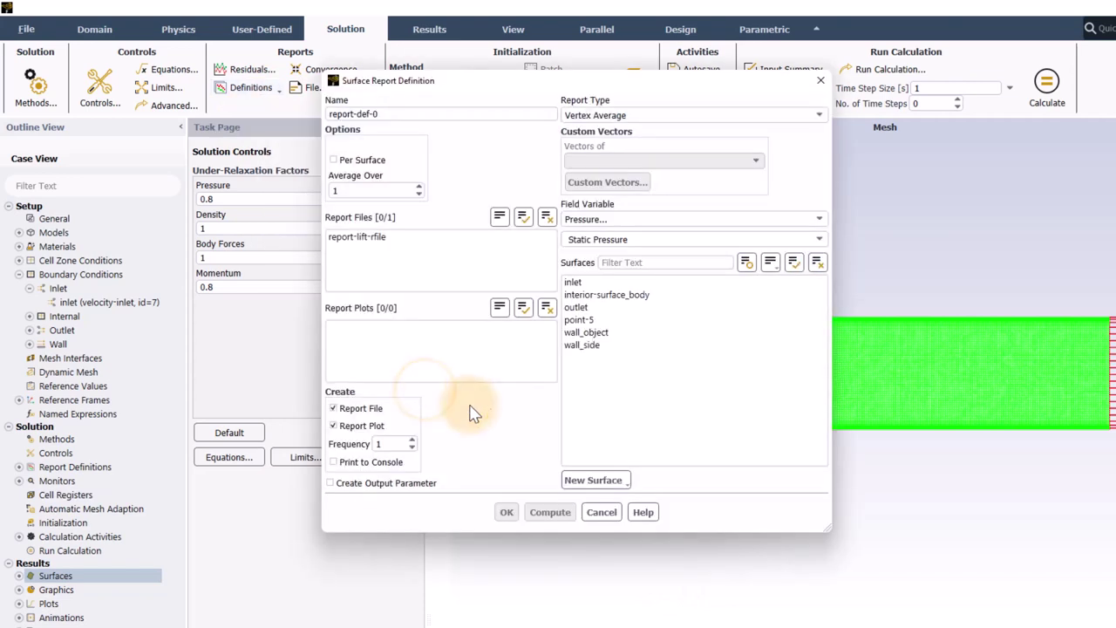
{"action": "left_click", "coordinate": [428, 113]}
{"action": "key", "text": "BackSpace"}
{"action": "key", "text": "BackSpace"}
{"action": "key", "text": "BackSpace"}
{"action": "key", "text": "BackSpace"}
{"action": "key", "text": "BackSpace"}
{"action": "type", "text": "vely"}
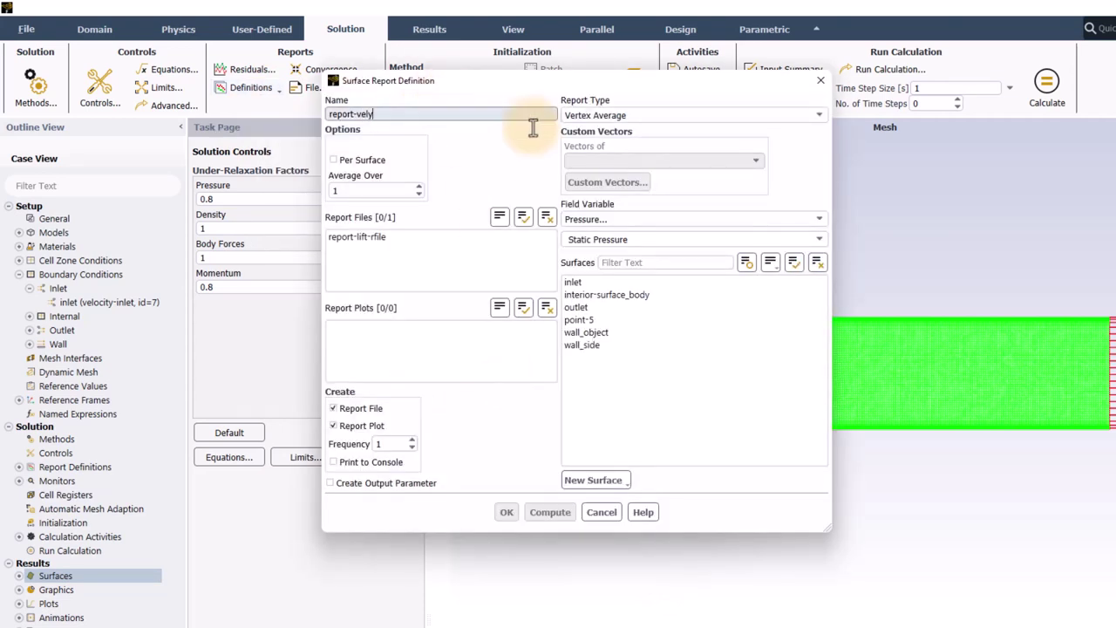
{"action": "left_click", "coordinate": [722, 220]}
{"action": "left_click", "coordinate": [717, 255]}
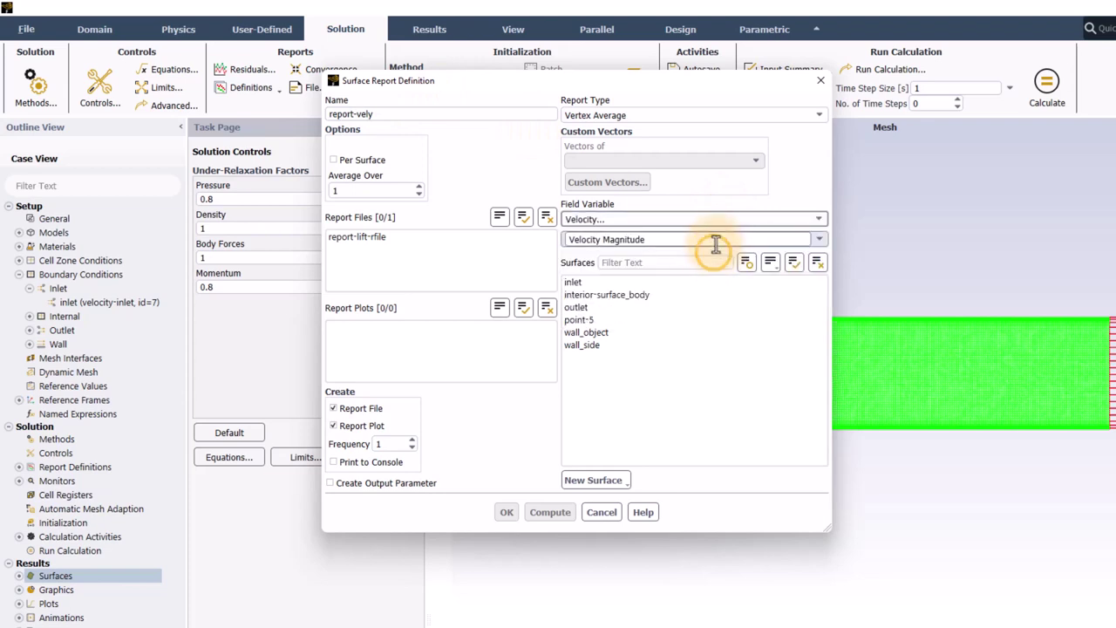
{"action": "left_click", "coordinate": [809, 242]}
{"action": "left_click", "coordinate": [798, 277]}
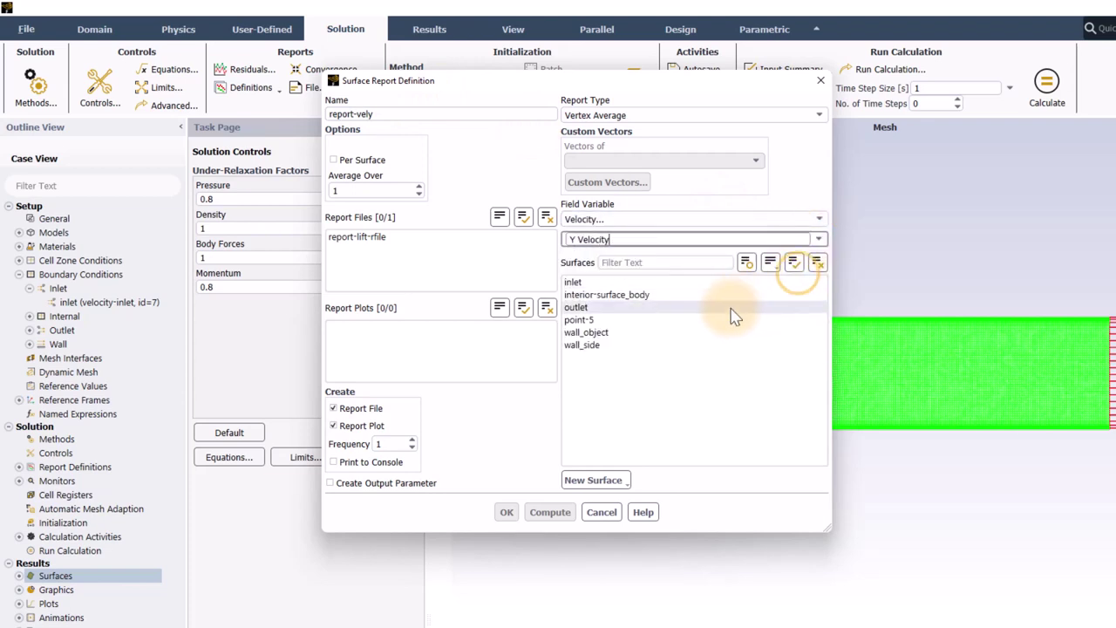
{"action": "left_click", "coordinate": [663, 319]}
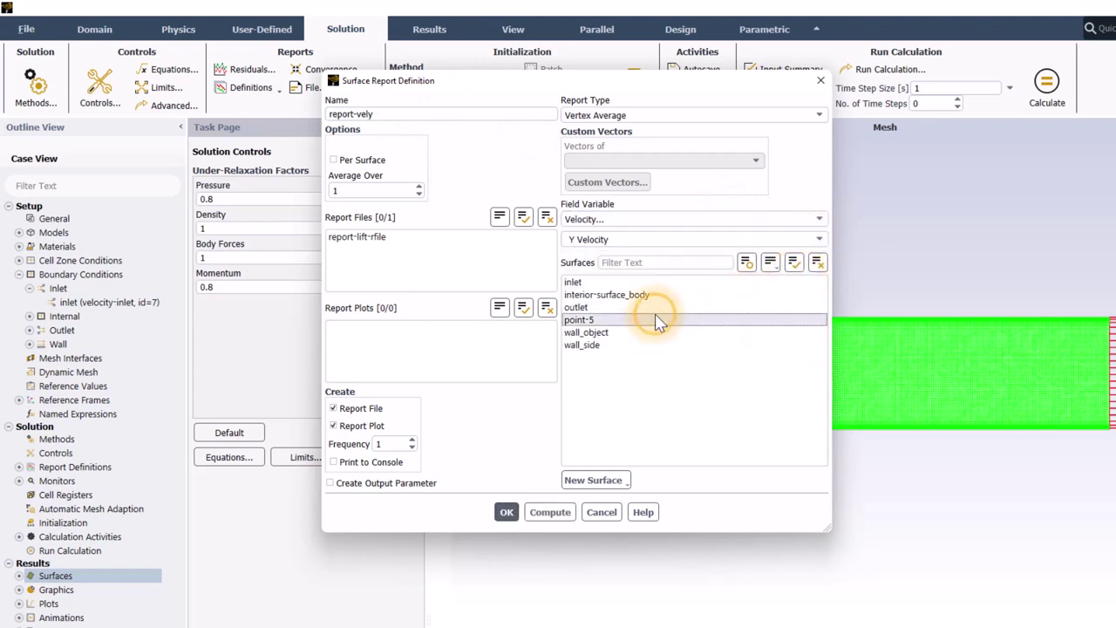
{"action": "left_click", "coordinate": [506, 512]}
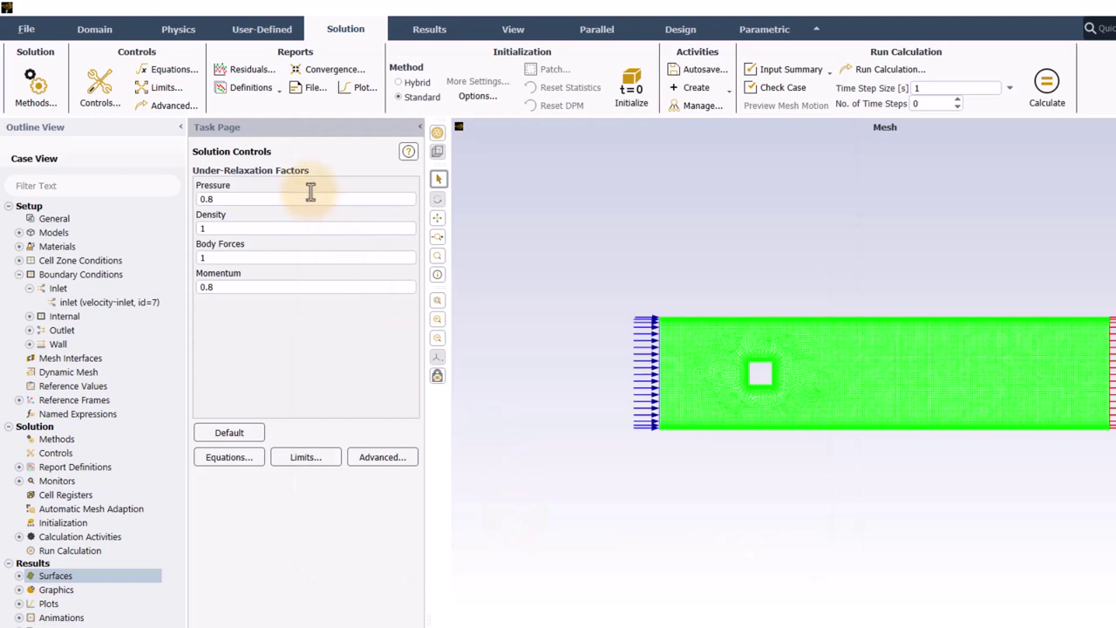
- Set the residual monitor's Iterations to Plot to 100
{"action": "left_click", "coordinate": [255, 71]}
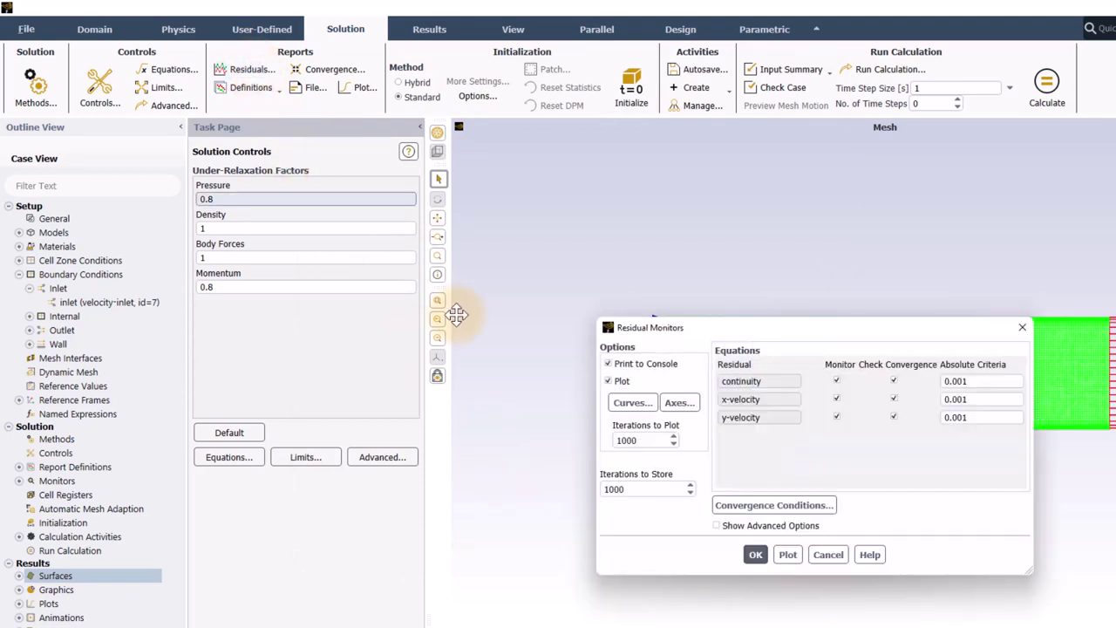
{"action": "left_click", "coordinate": [653, 439]}
{"action": "double_click", "coordinate": [652, 439]}
{"action": "type", "text": "100"}
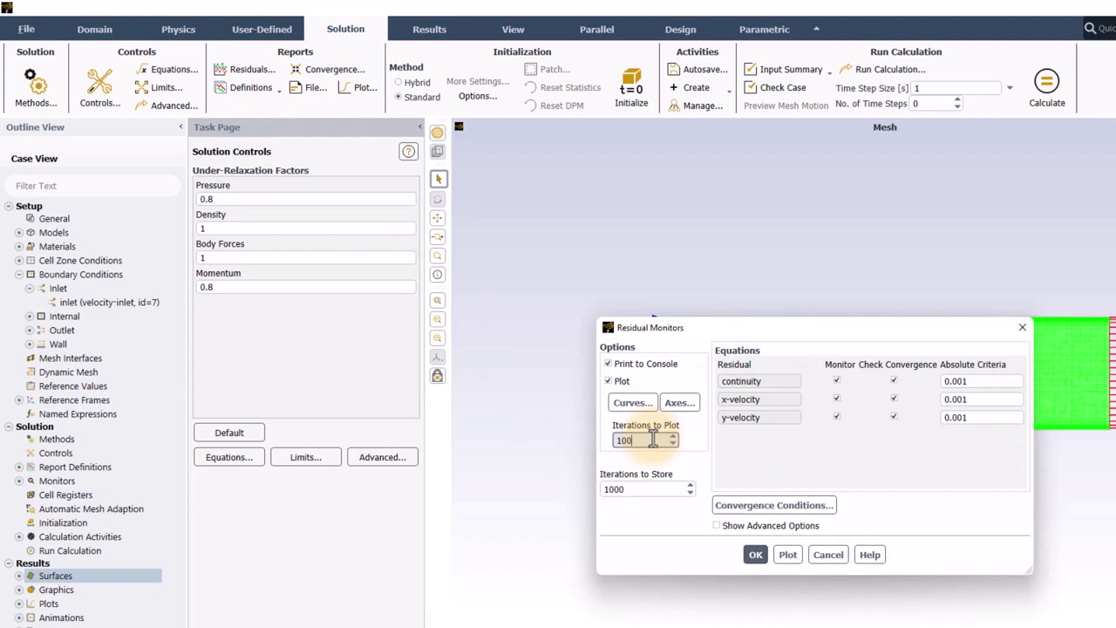
{"action": "left_click", "coordinate": [756, 556]}
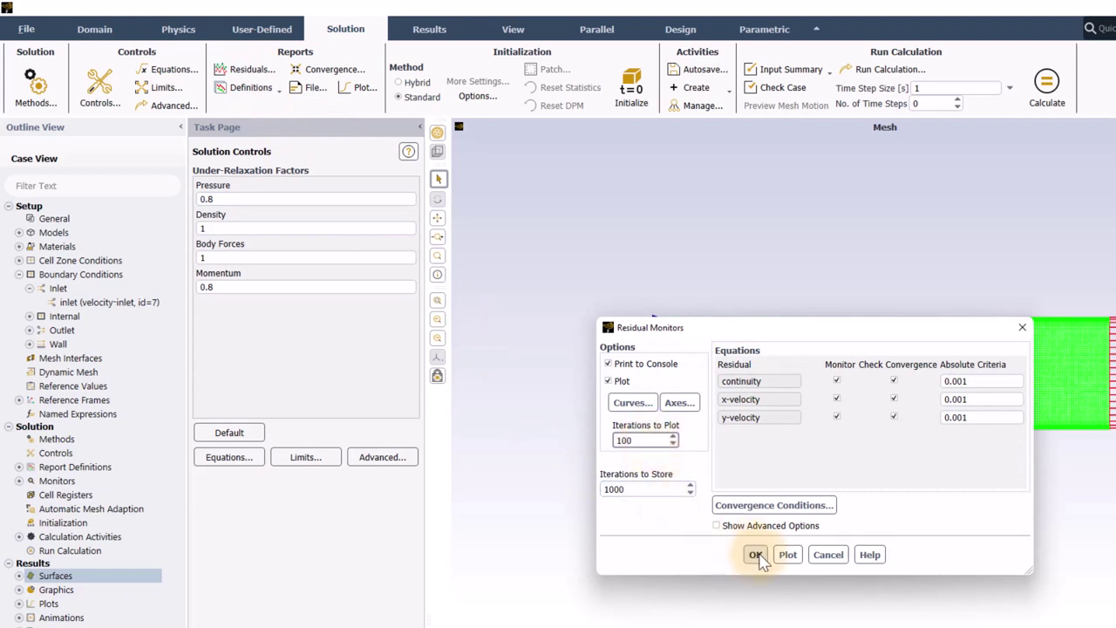
{"action": "left_click", "coordinate": [756, 555]}
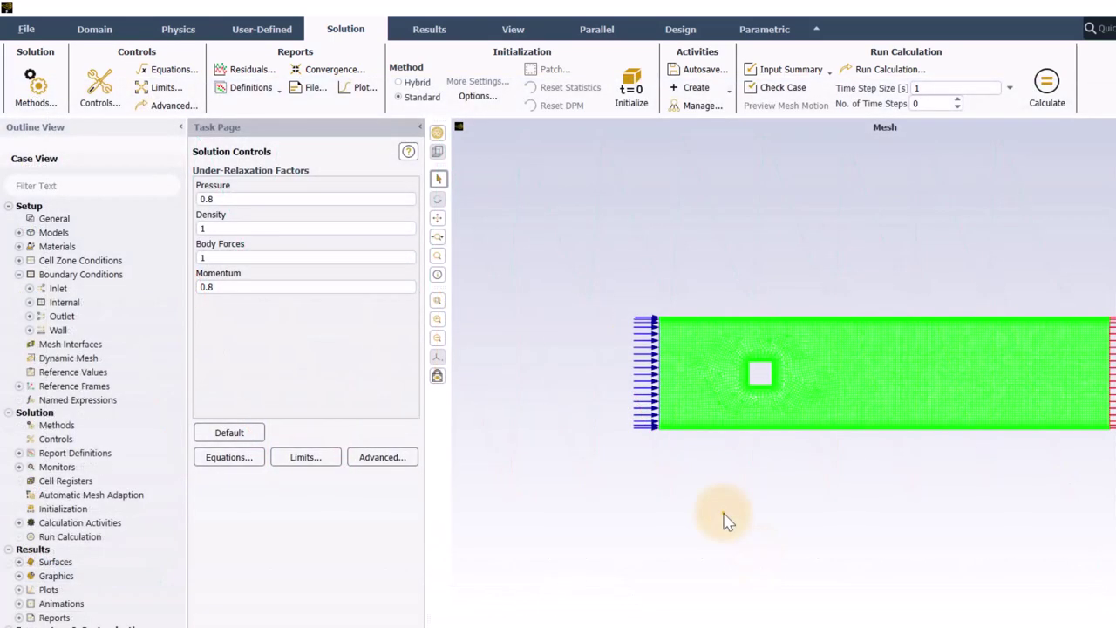
- Initialize the flow, then show velocity vectors on interior-surface_body with scale 0.6, skip 4
{"action": "left_click", "coordinate": [637, 81]}
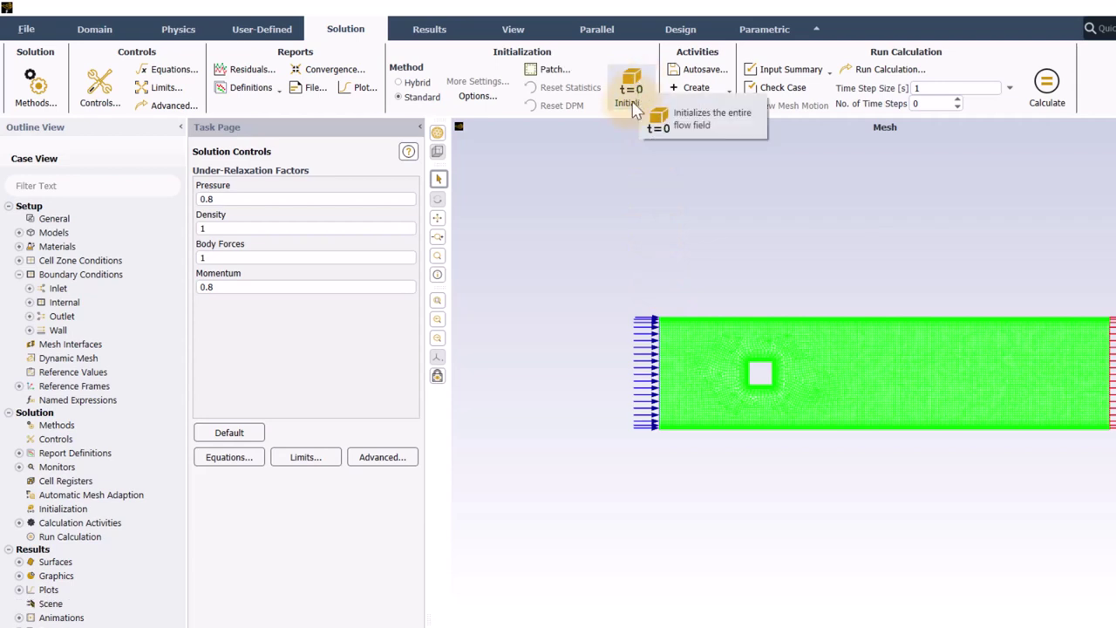
{"action": "left_click", "coordinate": [429, 29]}
{"action": "left_click", "coordinate": [113, 107]}
{"action": "left_click", "coordinate": [493, 382]}
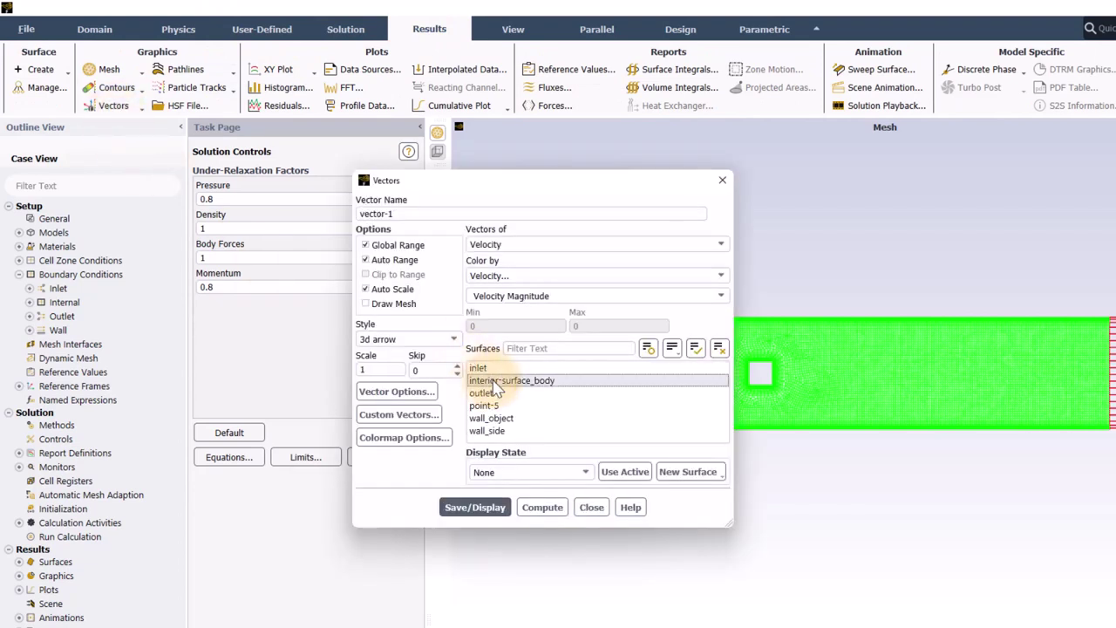
{"action": "double_click", "coordinate": [388, 370]}
{"action": "type", "text": "0.6"}
{"action": "left_click", "coordinate": [422, 371]}
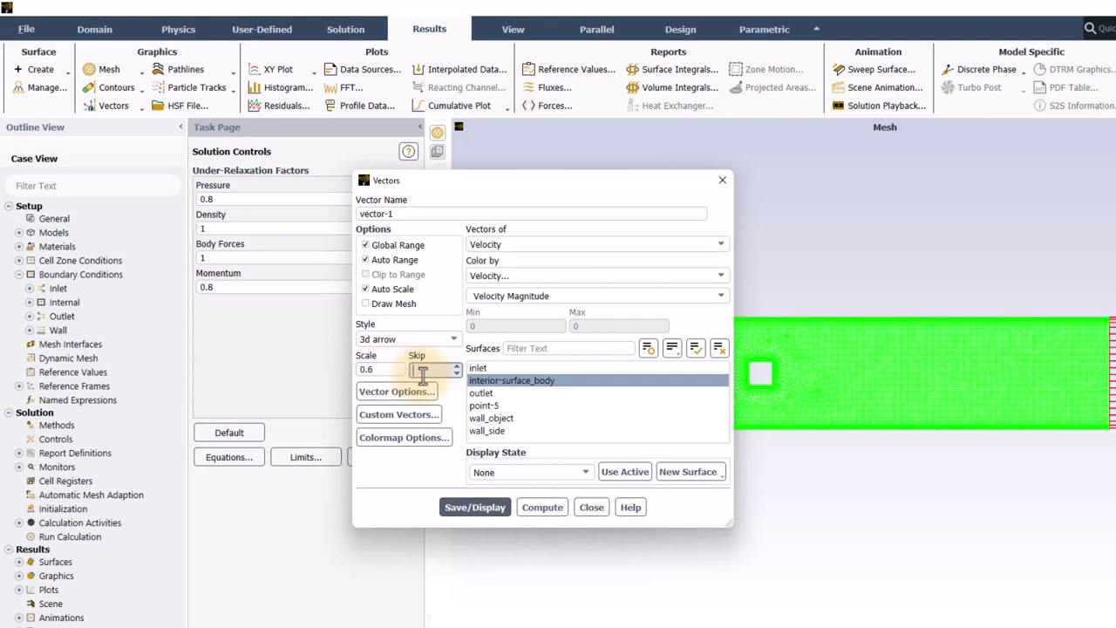
{"action": "left_click", "coordinate": [473, 508]}
- Create mesh-1 showing the boundary outline without interior-surface_body
{"action": "left_click", "coordinate": [591, 508]}
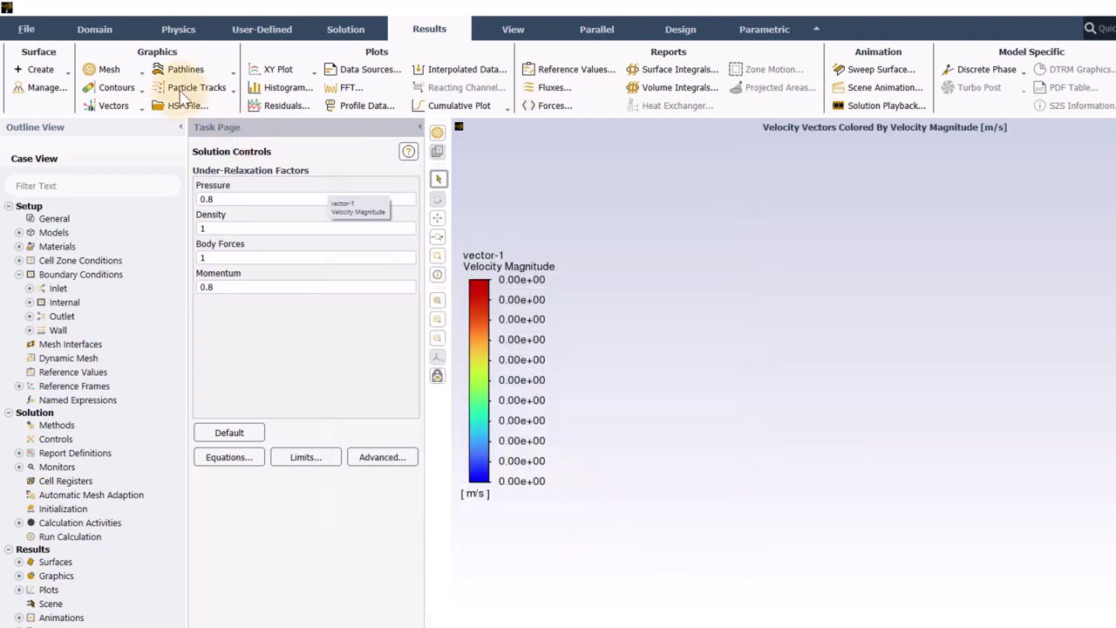
{"action": "left_click", "coordinate": [110, 73]}
{"action": "left_click", "coordinate": [105, 86]}
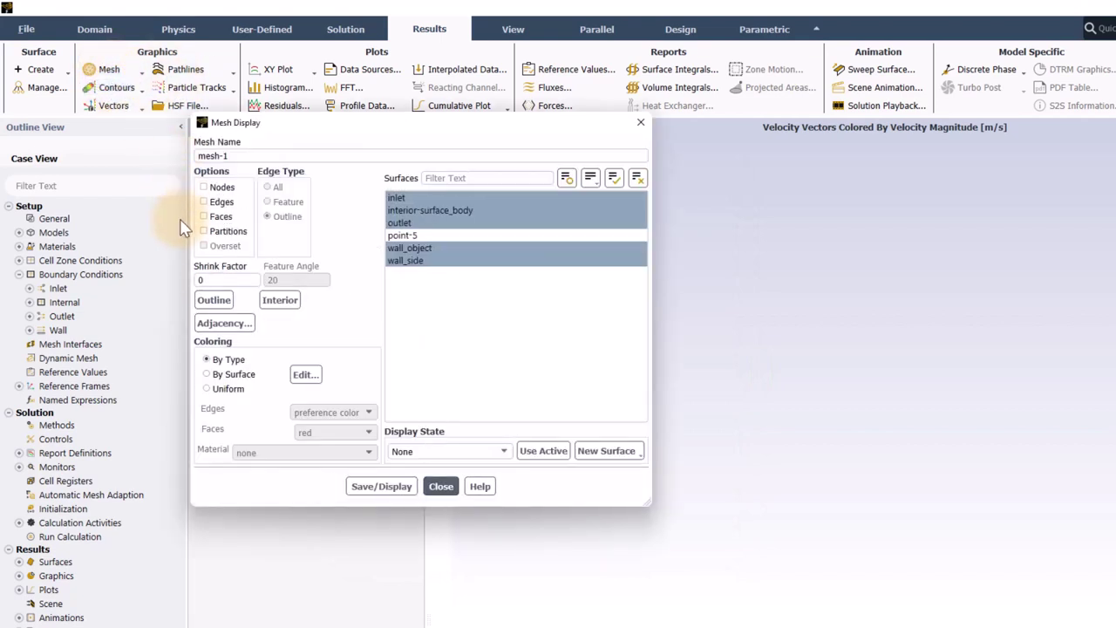
{"action": "left_click", "coordinate": [436, 211]}
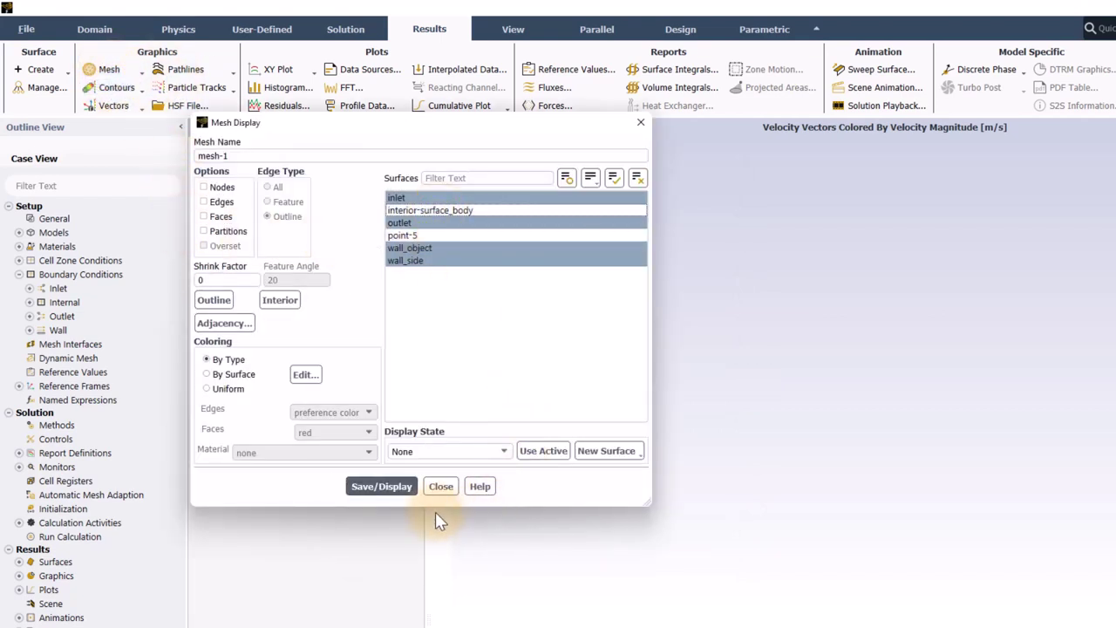
{"action": "left_click", "coordinate": [382, 488]}
{"action": "left_click", "coordinate": [440, 486]}
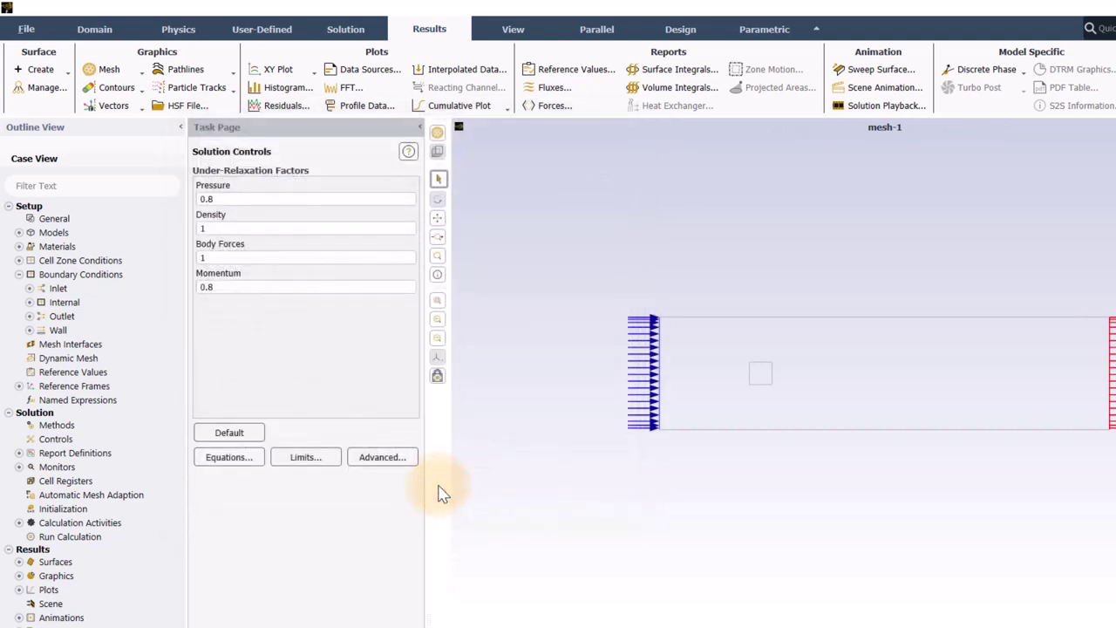
- Build and display scene-1 combining vector-1 and mesh-1
{"action": "right_click", "coordinate": [511, 301]}
{"action": "mouse_move", "coordinate": [567, 329]}
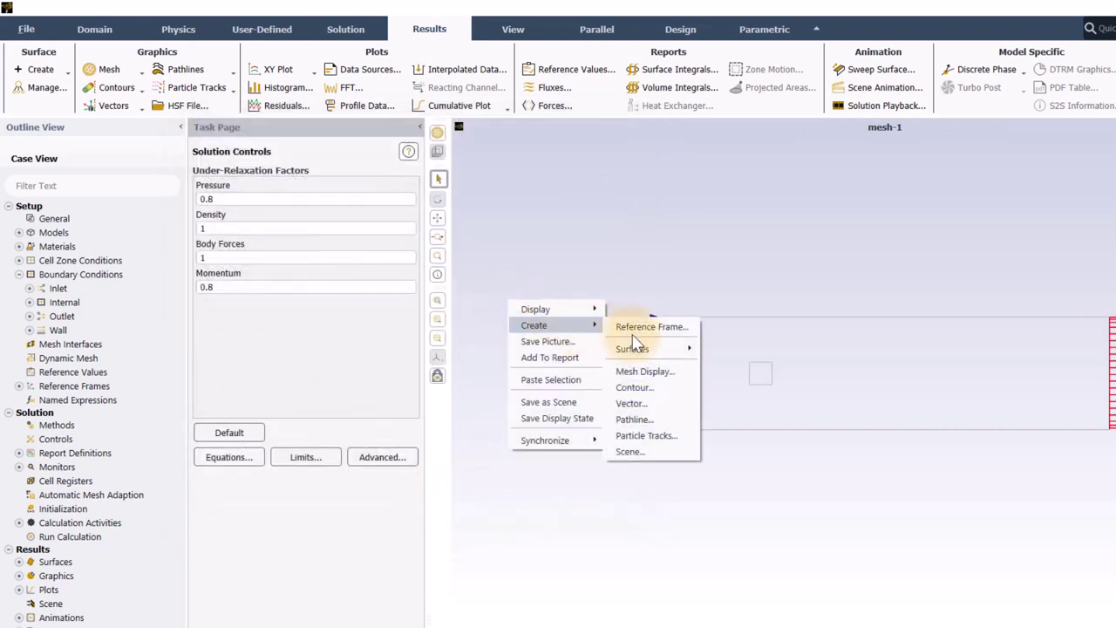
{"action": "left_click", "coordinate": [660, 450]}
{"action": "left_click", "coordinate": [607, 398]}
{"action": "left_click", "coordinate": [607, 419]}
{"action": "left_click", "coordinate": [684, 538]}
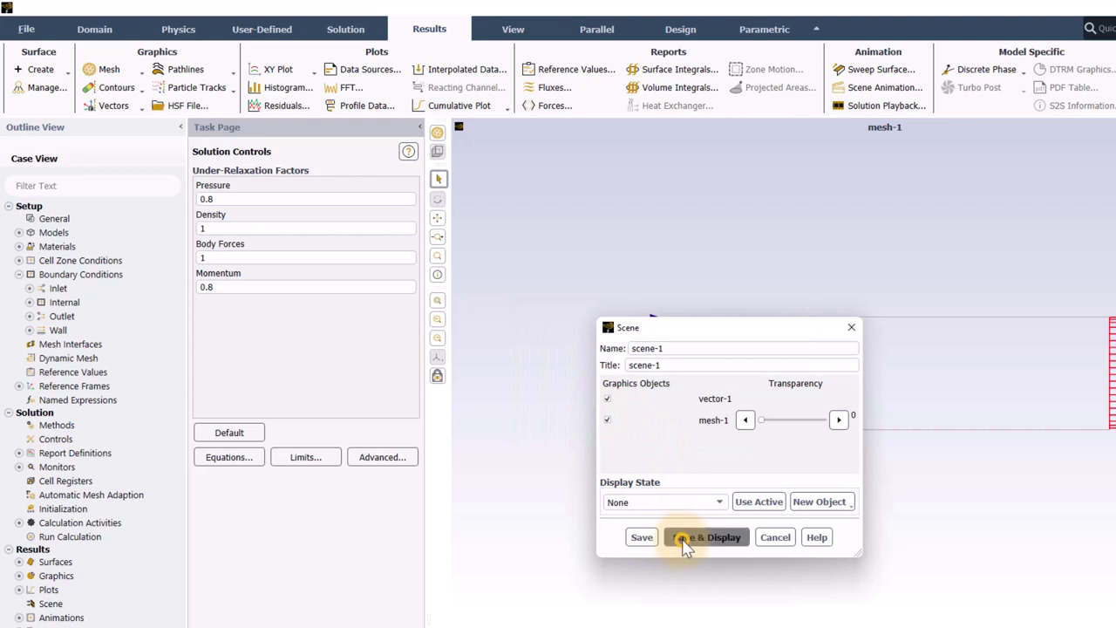
{"action": "left_click", "coordinate": [850, 328]}
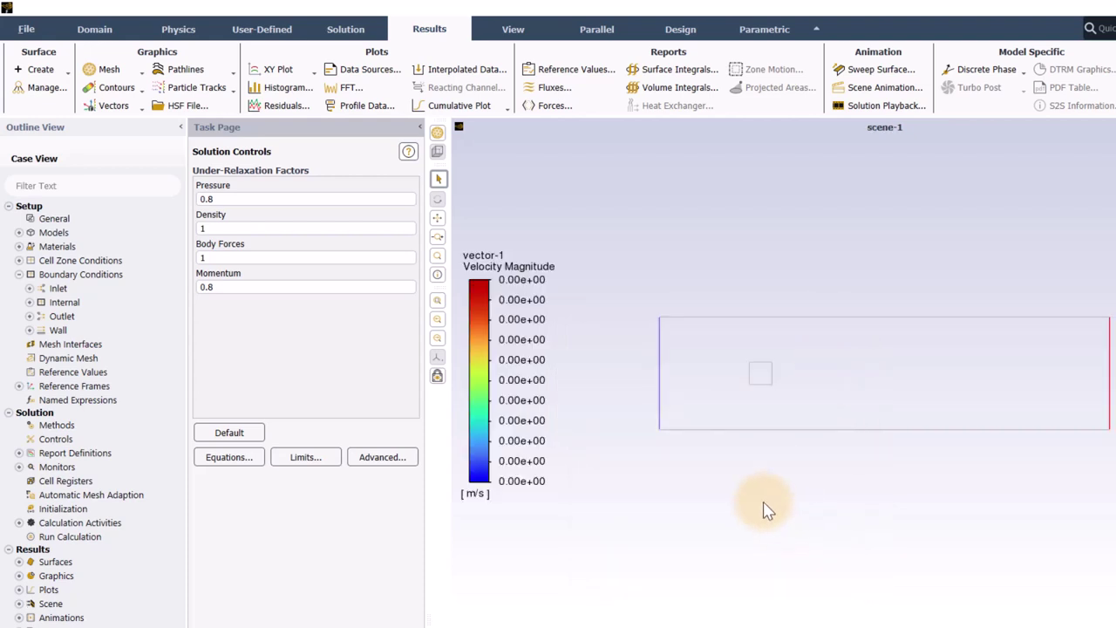
{"action": "left_click", "coordinate": [345, 29]}
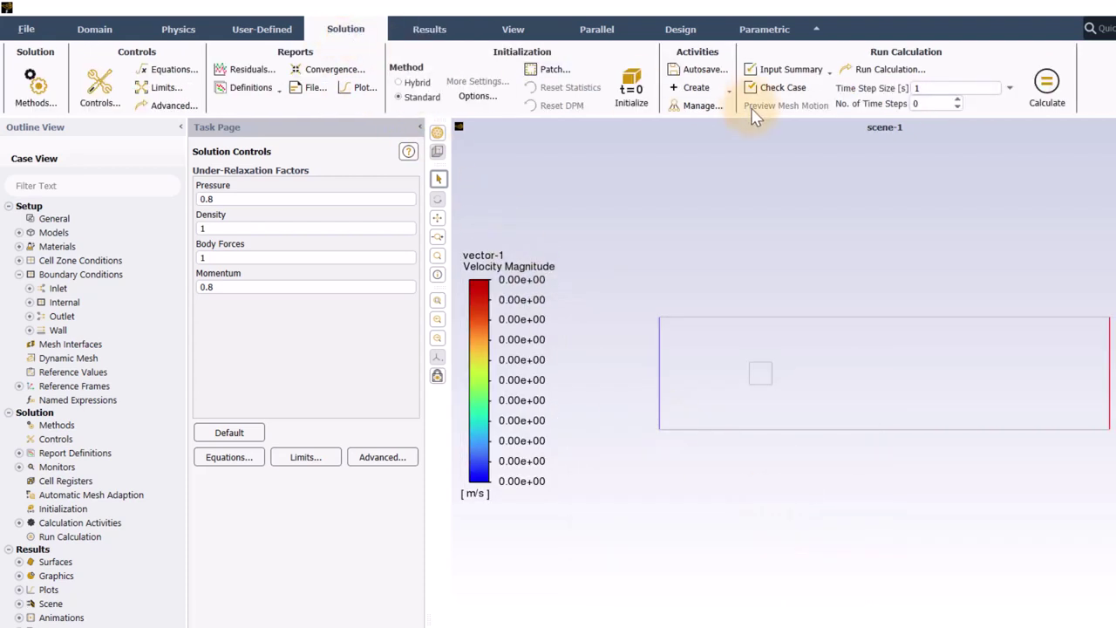
- Create solution animation animation-1 that records scene-1 after every time step
{"action": "left_click", "coordinate": [717, 88]}
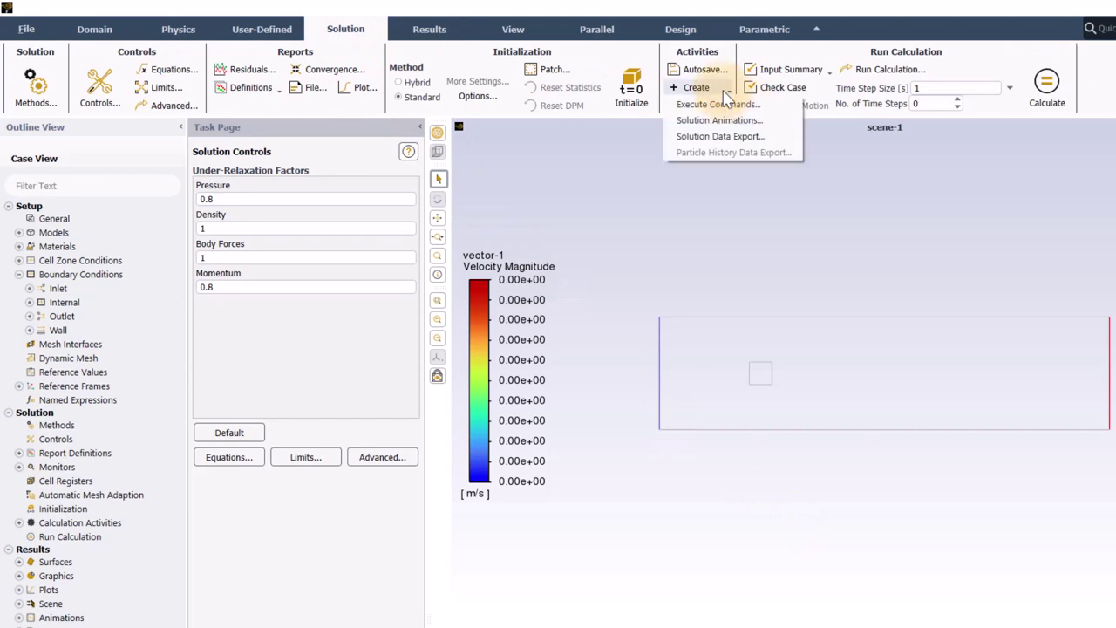
{"action": "left_click", "coordinate": [728, 120]}
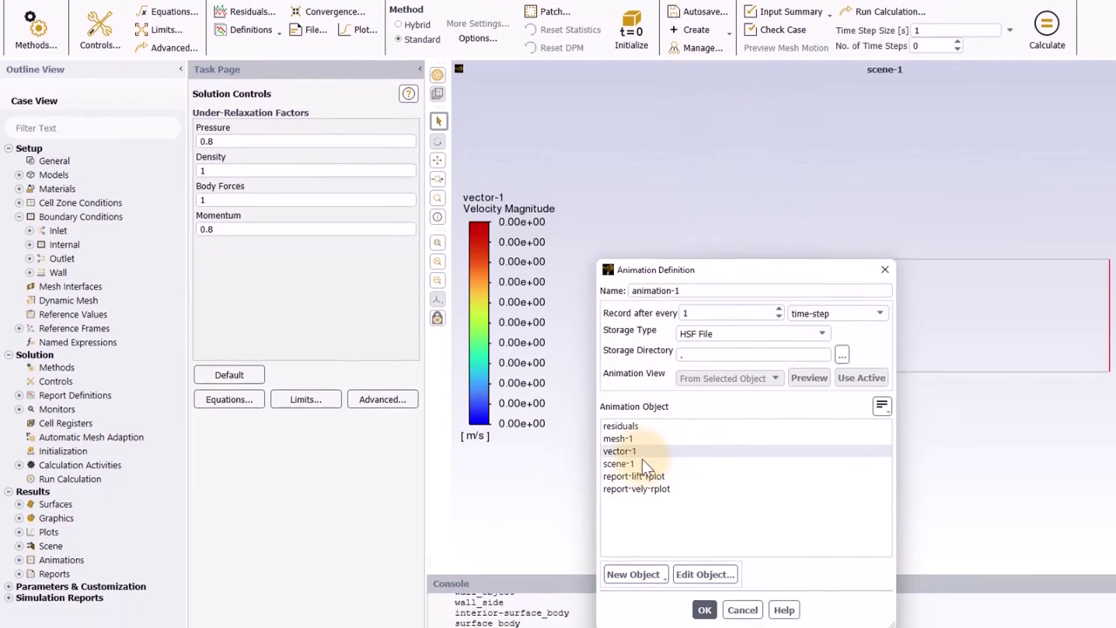
{"action": "left_click", "coordinate": [619, 506]}
{"action": "left_click", "coordinate": [706, 607]}
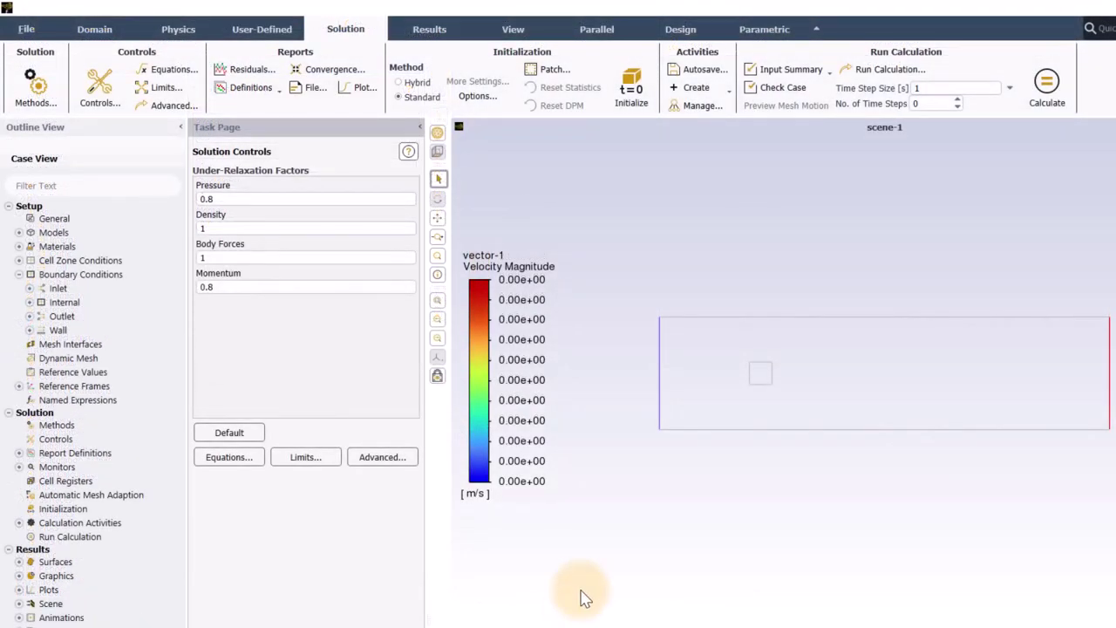
- Set autosave to write a data file every 10 time steps
{"action": "left_click", "coordinate": [693, 69]}
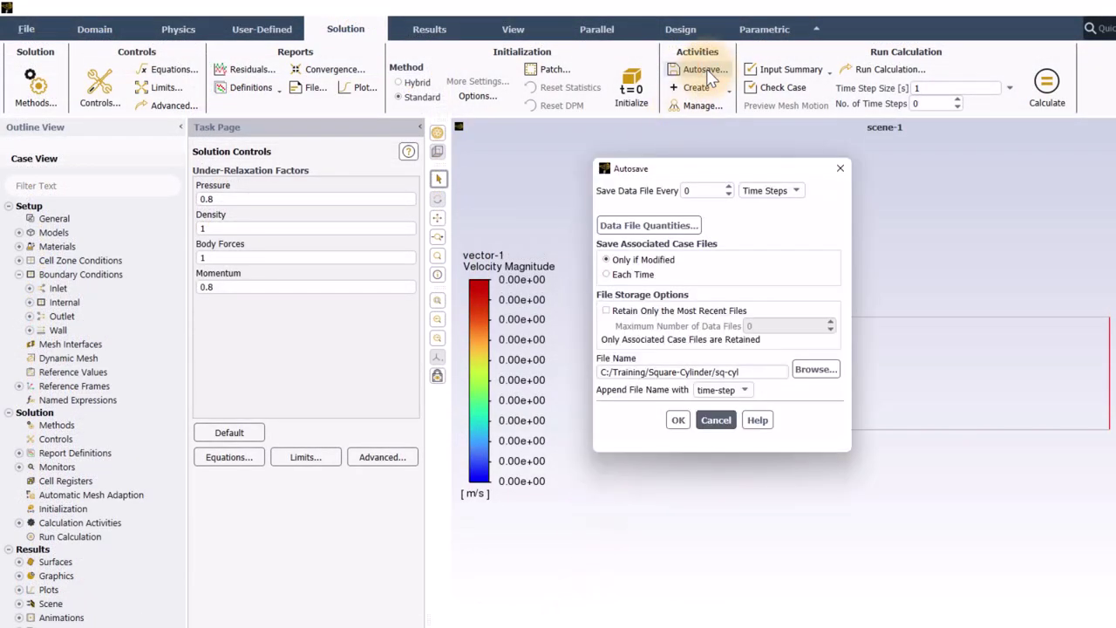
{"action": "left_click", "coordinate": [702, 190]}
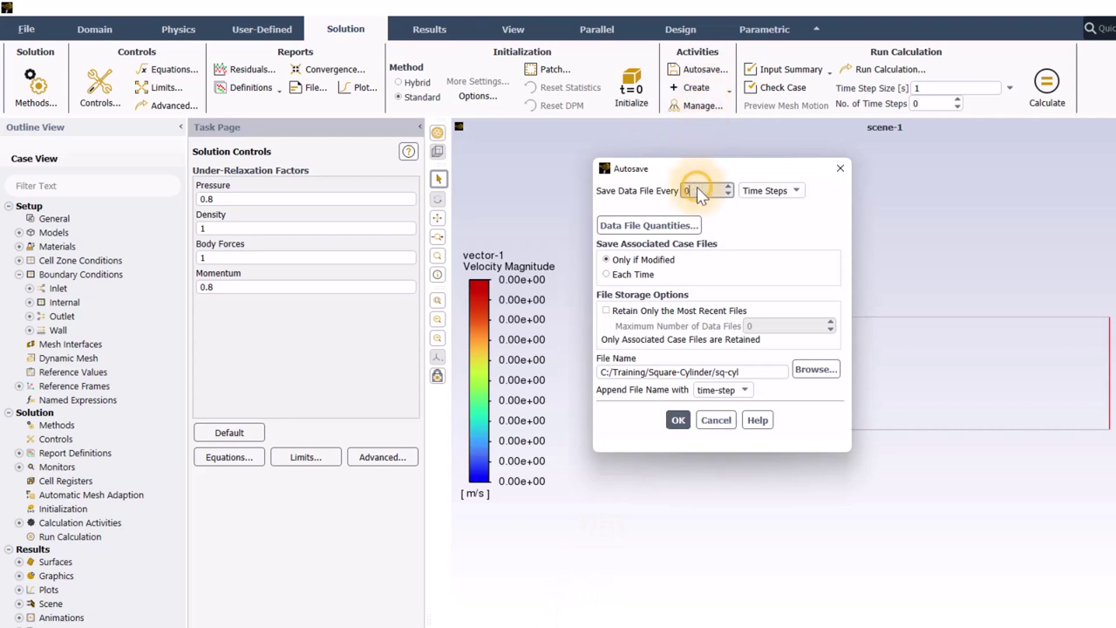
{"action": "type", "text": "10"}
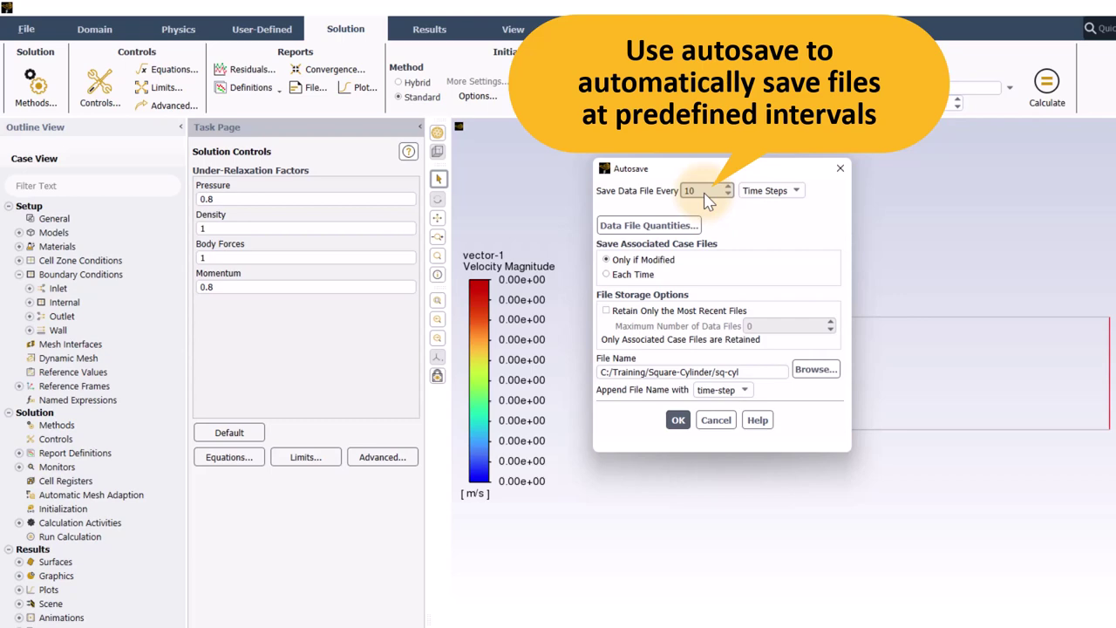
{"action": "left_click", "coordinate": [680, 422]}
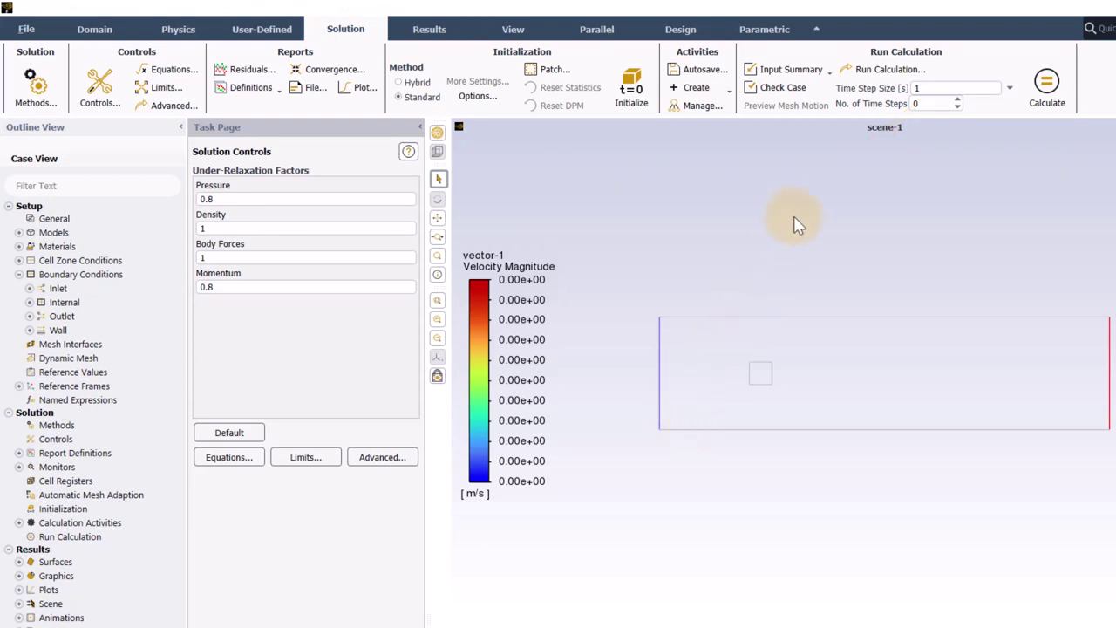
- Turn on Data Sampling for Time Statistics in the Run Calculation settings
{"action": "left_click", "coordinate": [867, 70]}
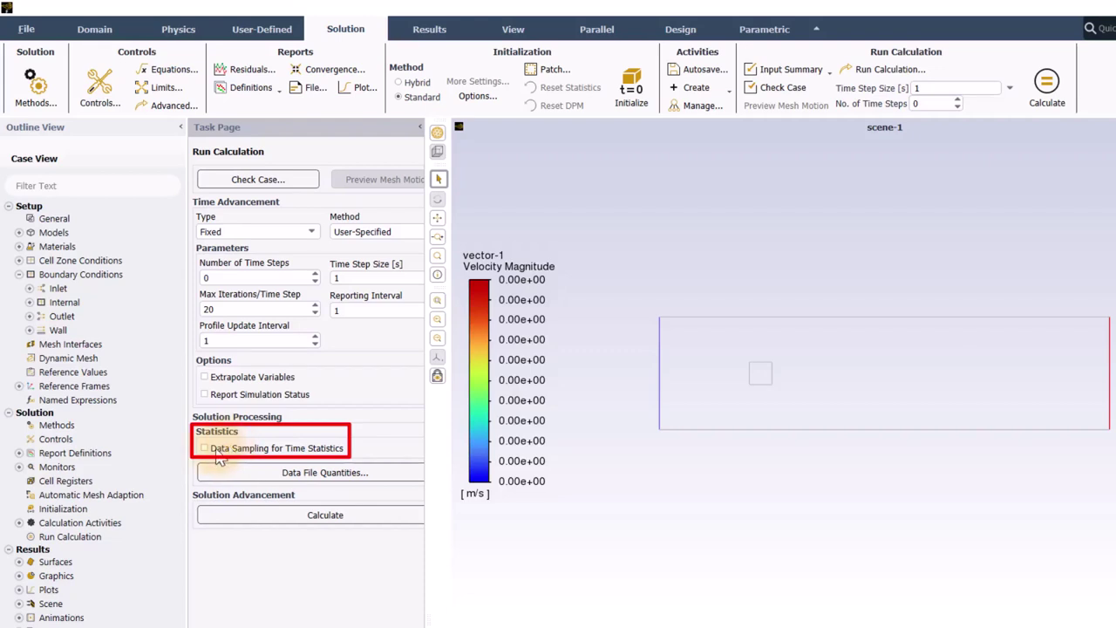
{"action": "left_click", "coordinate": [204, 448]}
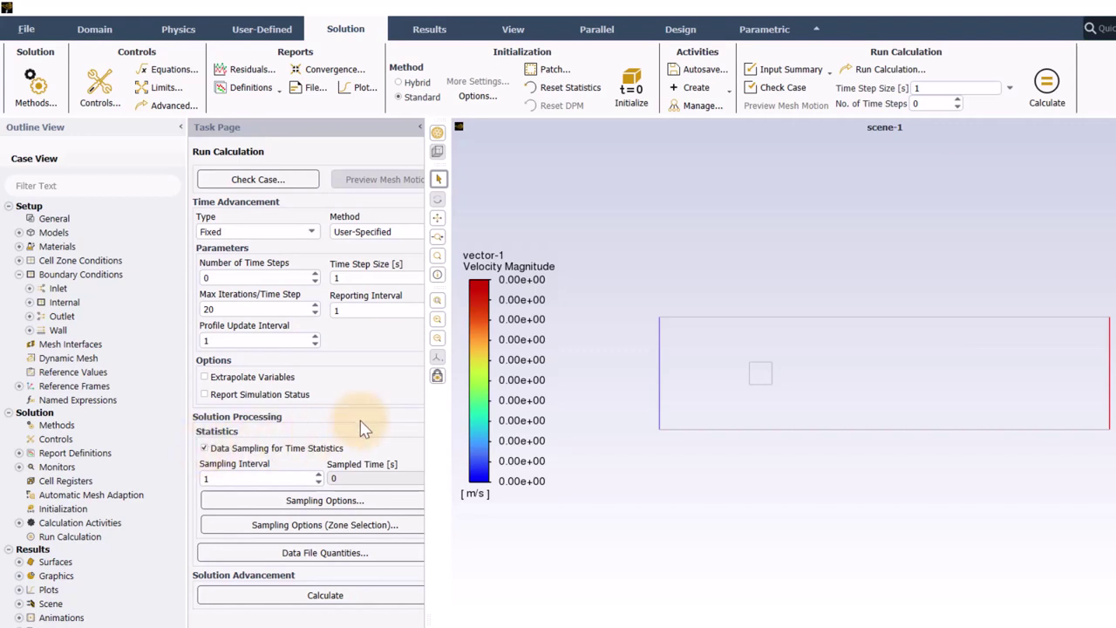
- Reinitialize the solution, discarding current data, and calculate 25 time steps
{"action": "left_click", "coordinate": [641, 91]}
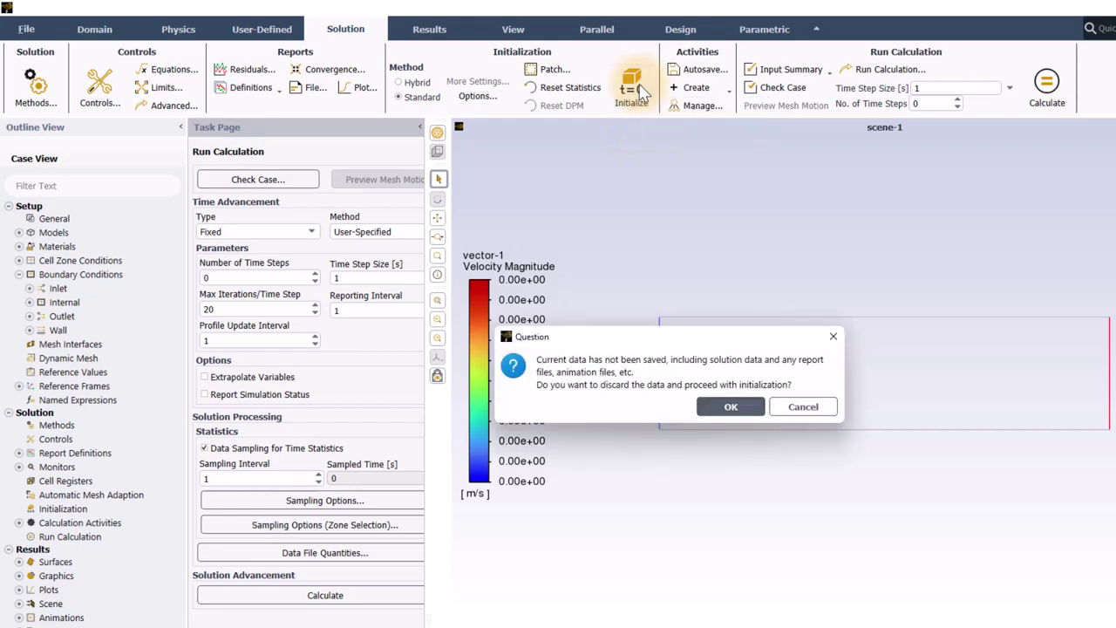
{"action": "left_click", "coordinate": [730, 406]}
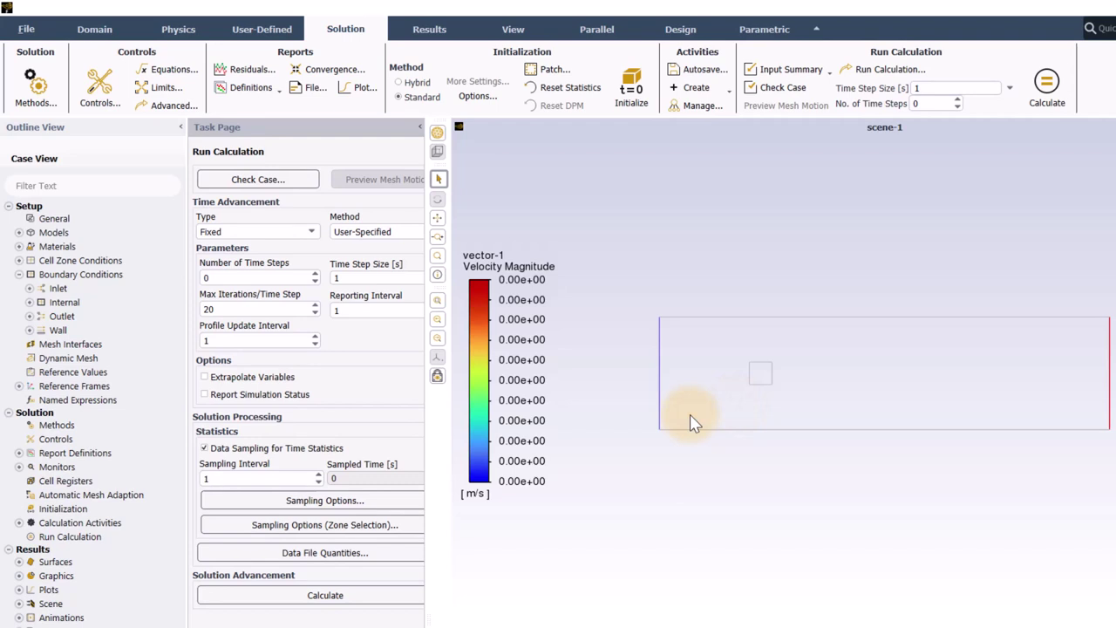
{"action": "left_click", "coordinate": [939, 103]}
{"action": "key", "text": "BackSpace"}
{"action": "type", "text": "25"}
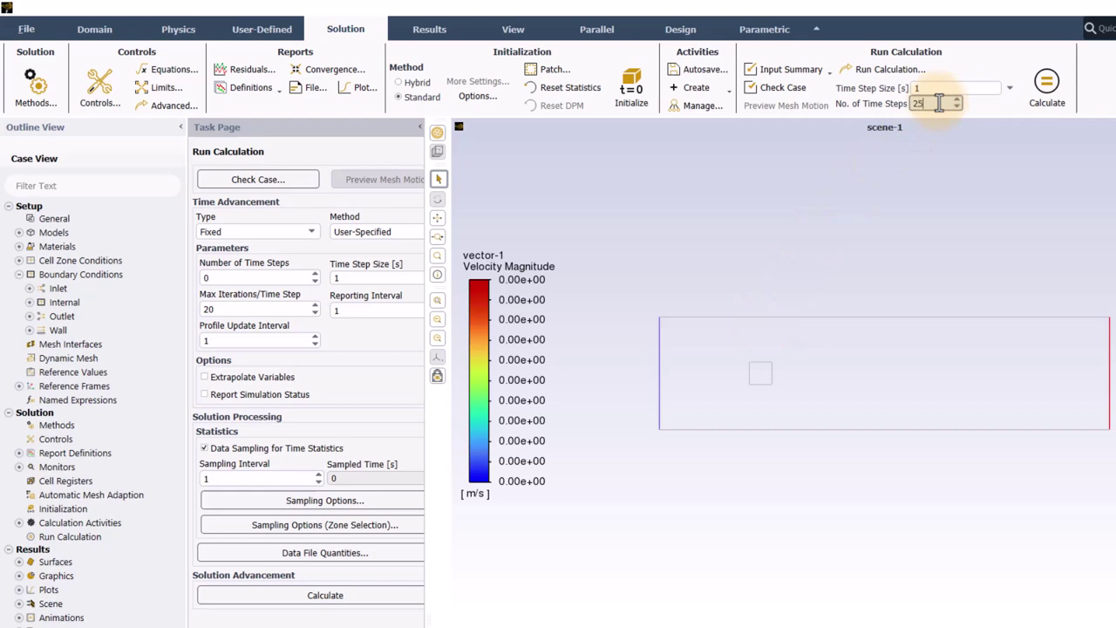
{"action": "left_click", "coordinate": [1046, 83]}
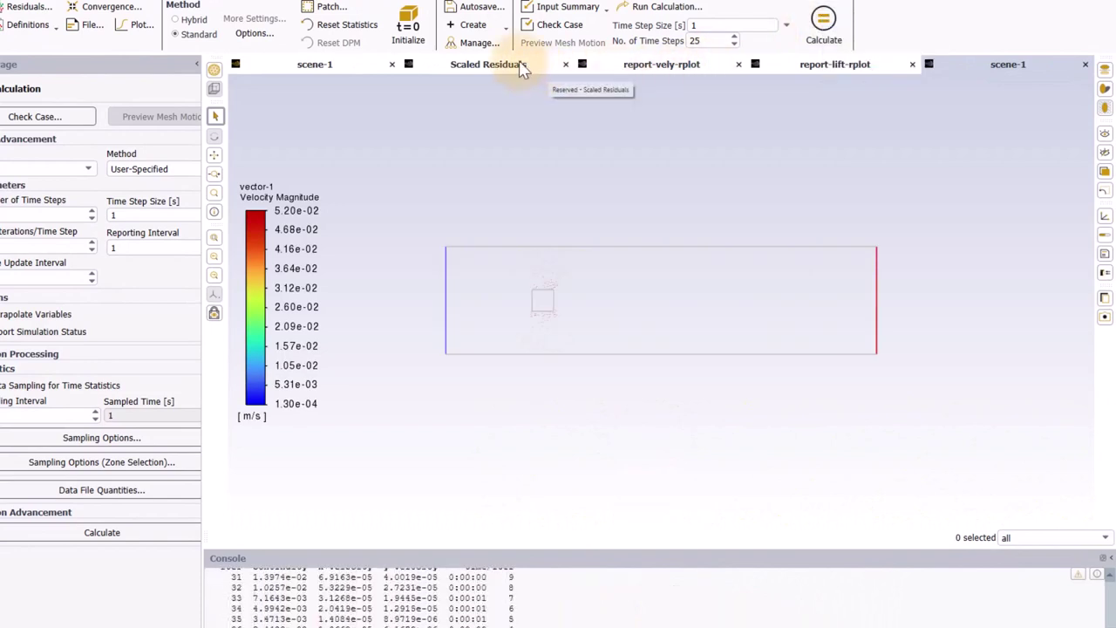
- Watch the scaled residuals through the 25-step run and dismiss the completion message
{"action": "left_click", "coordinate": [518, 62]}
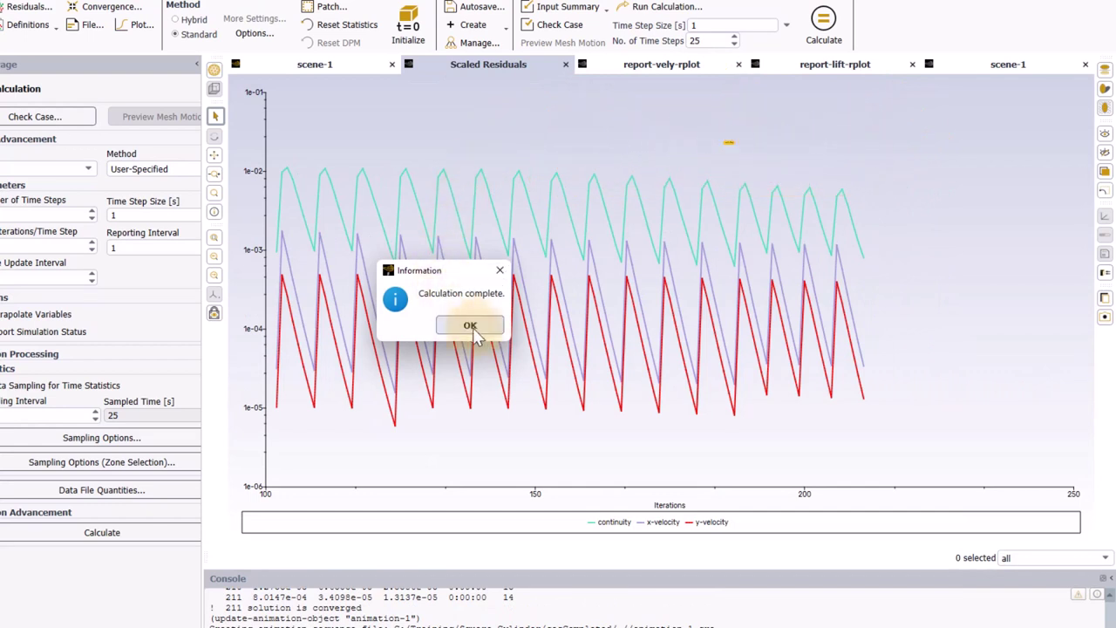
{"action": "left_click", "coordinate": [472, 326]}
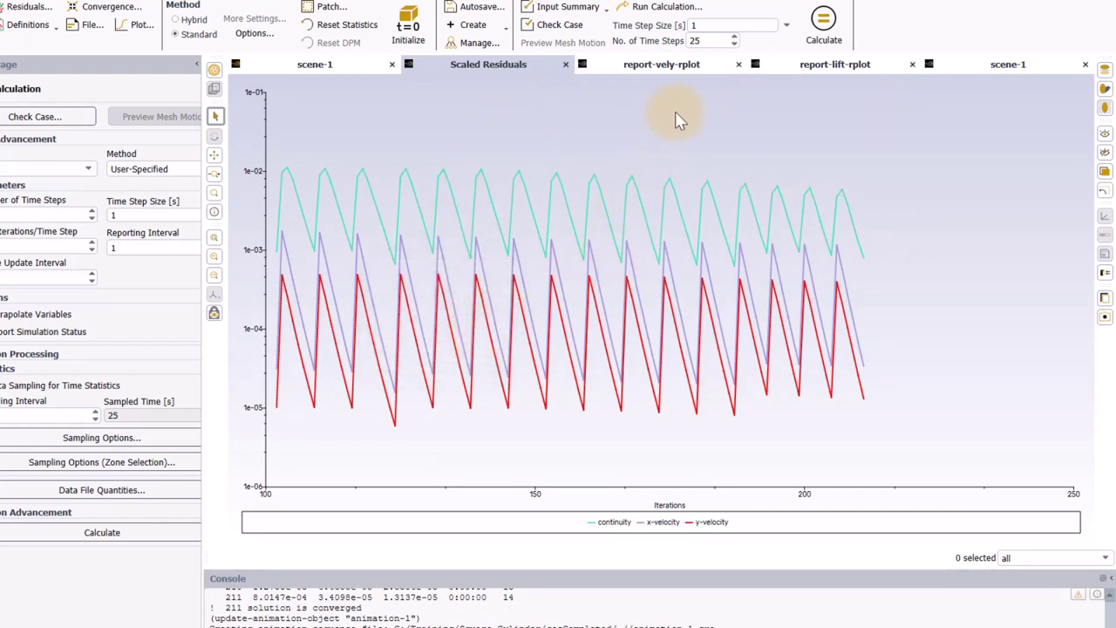
{"action": "left_click", "coordinate": [679, 66]}
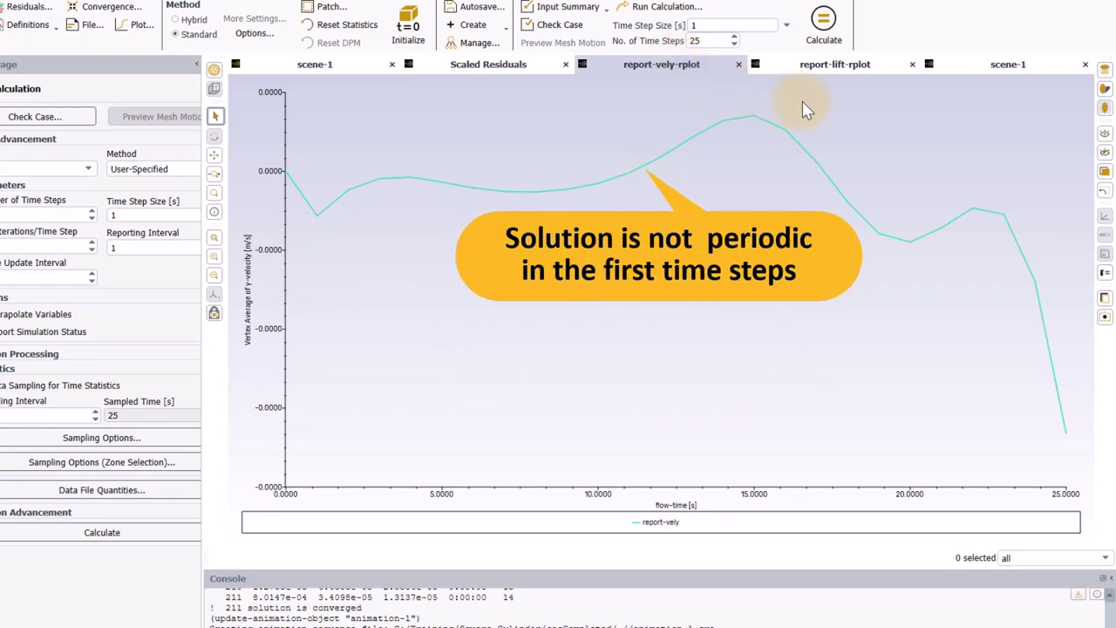
{"action": "left_click", "coordinate": [821, 67]}
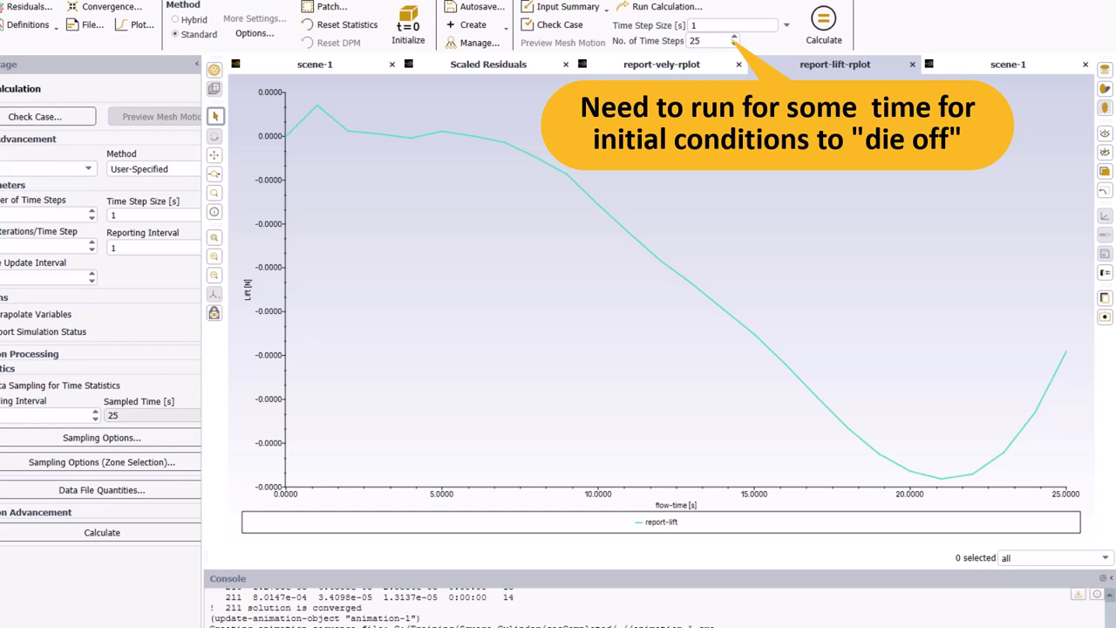
- Calculate 250 more time steps, then review the lift and y-velocity report plots
{"action": "left_click", "coordinate": [516, 62]}
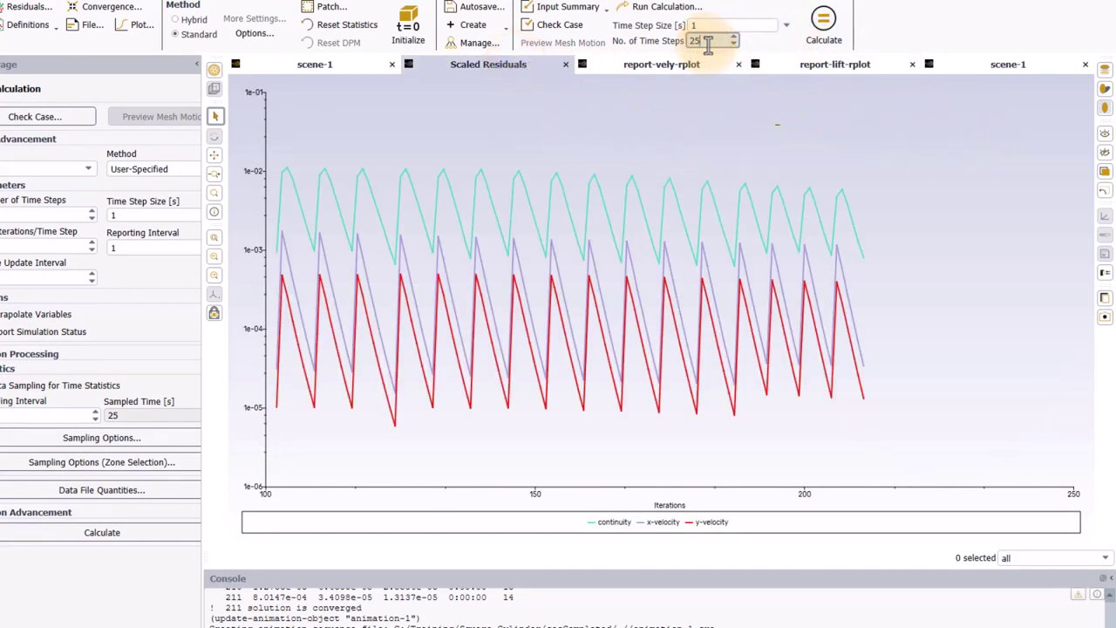
{"action": "type", "text": "0"}
{"action": "left_click", "coordinate": [821, 31]}
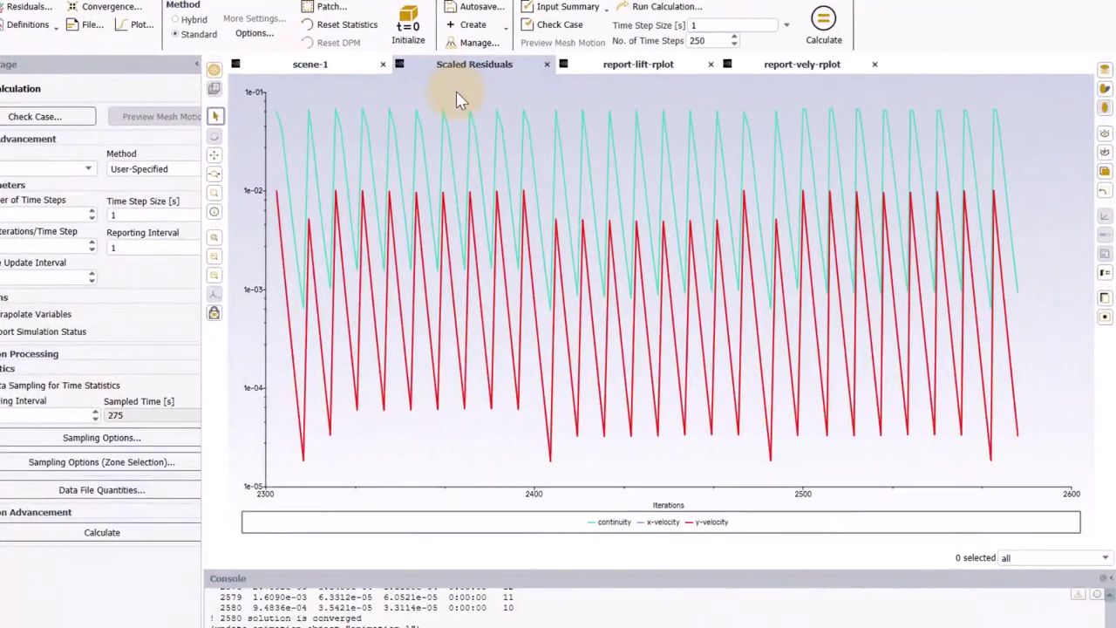
{"action": "left_click", "coordinate": [644, 70]}
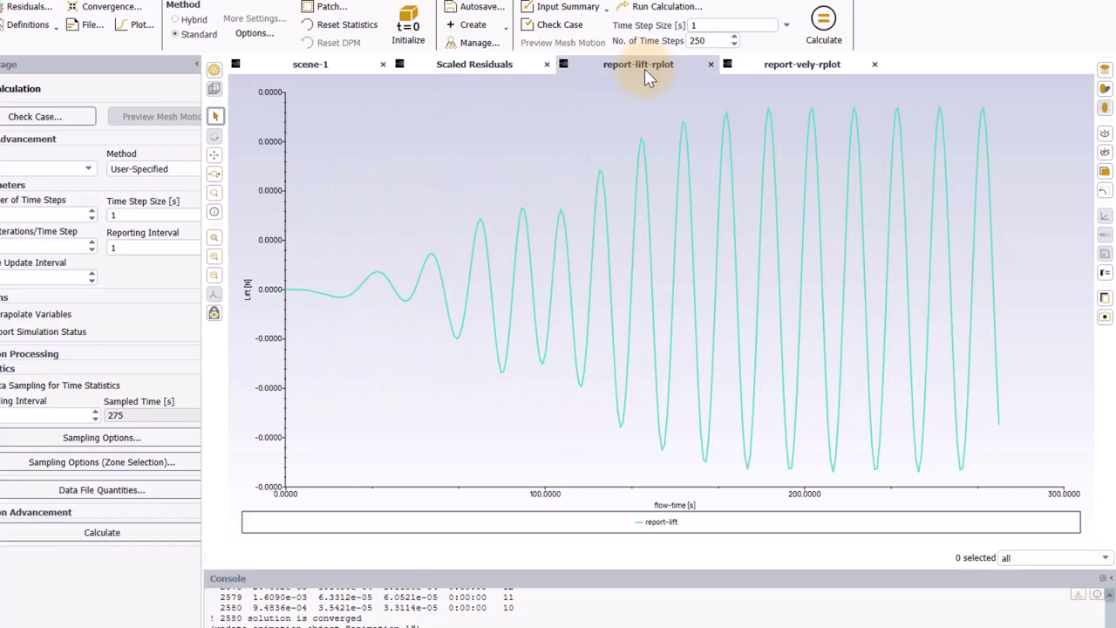
{"action": "left_click", "coordinate": [837, 70]}
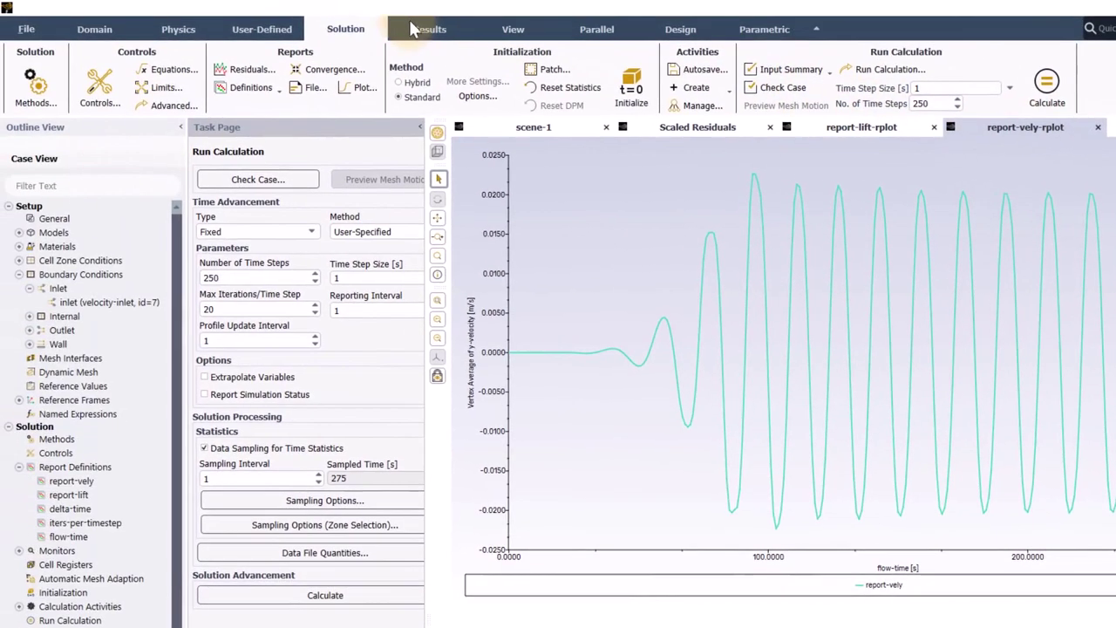
- Play back animation-1 from start frame 100 without the stored view
{"action": "left_click", "coordinate": [428, 26]}
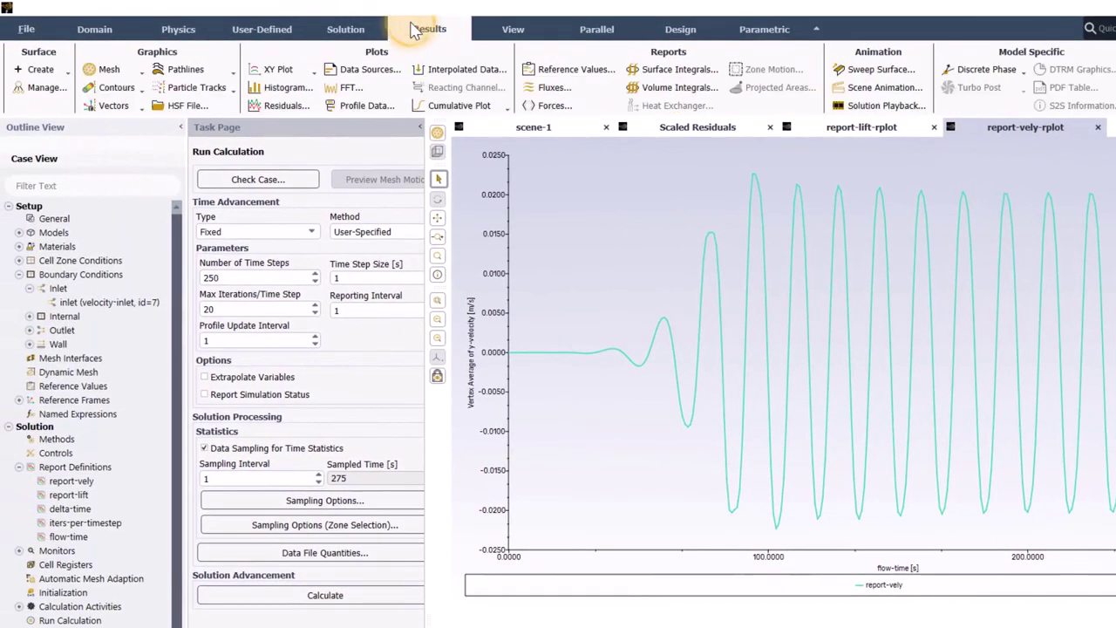
{"action": "left_click", "coordinate": [867, 106]}
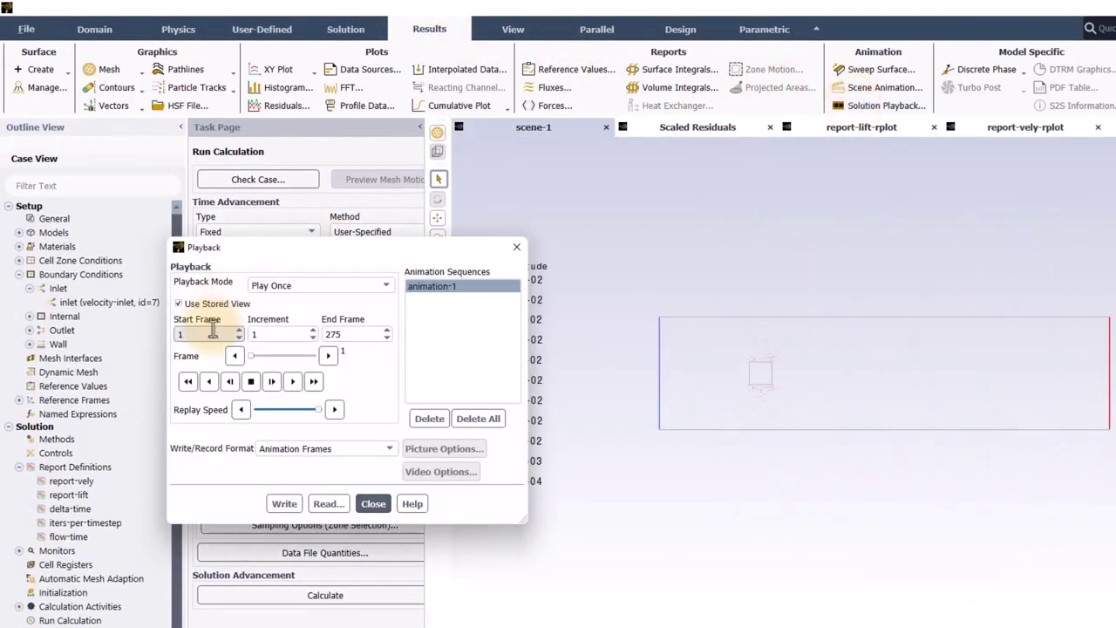
{"action": "left_click", "coordinate": [213, 331]}
{"action": "type", "text": "00"}
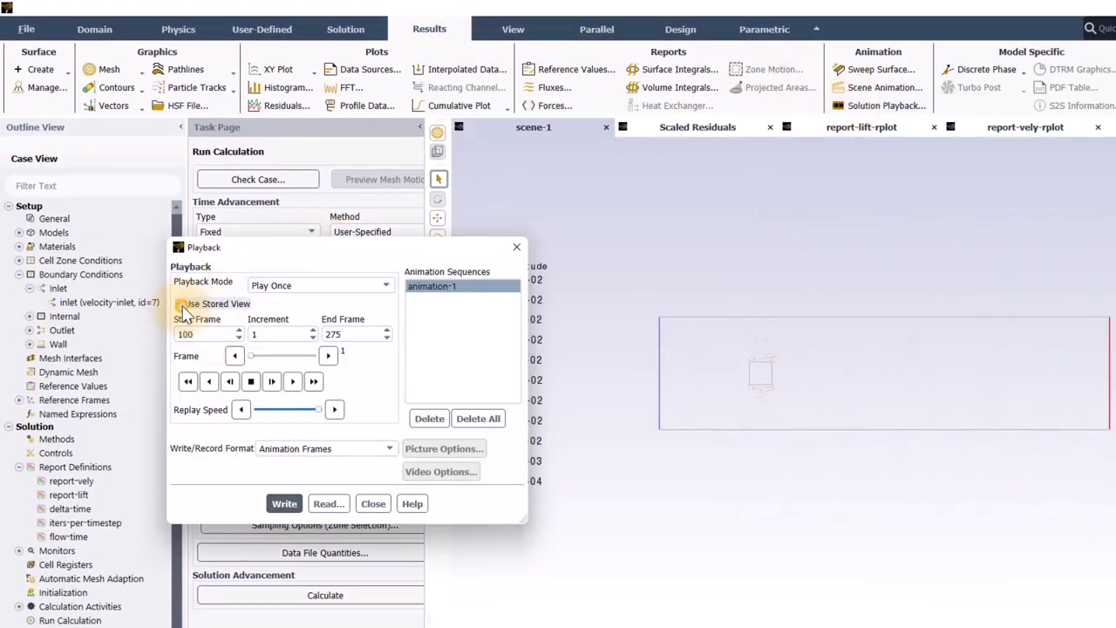
{"action": "left_click", "coordinate": [179, 303]}
{"action": "left_click", "coordinate": [292, 381]}
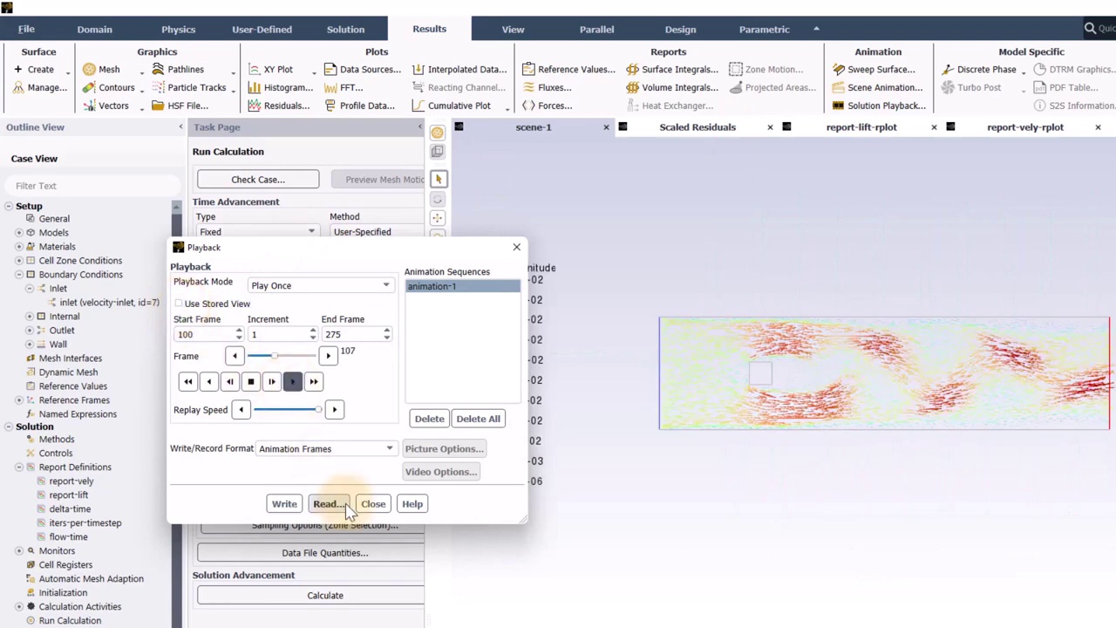
{"action": "left_click", "coordinate": [371, 506]}
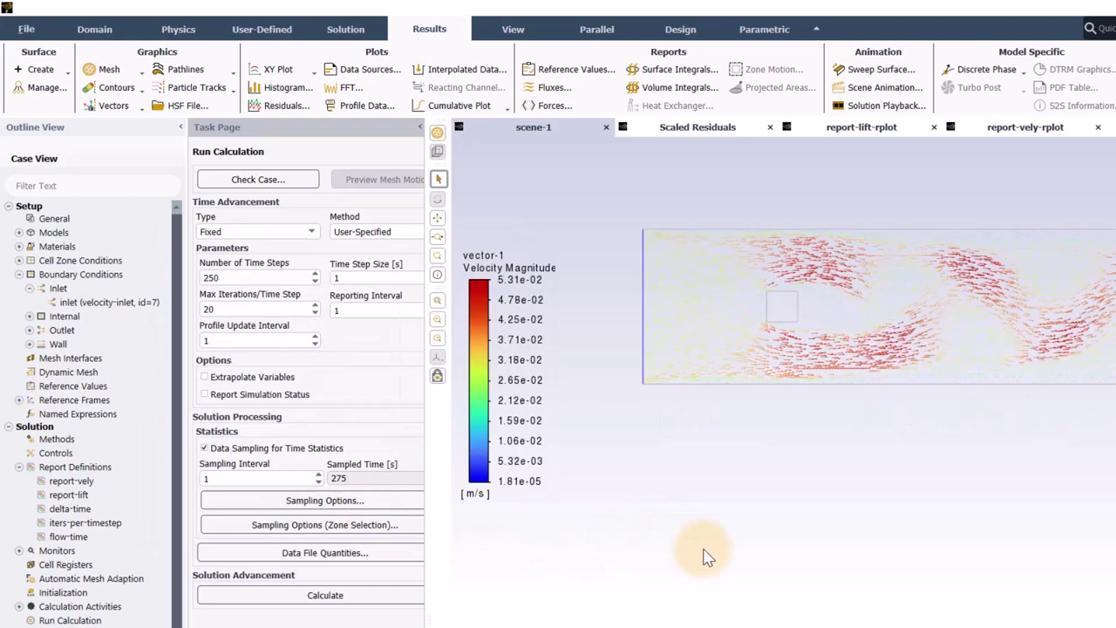
- Create and display contour-1 of Unsteady Statistics Mean Velocity Magnitude
{"action": "left_click", "coordinate": [109, 87]}
{"action": "left_click", "coordinate": [110, 103]}
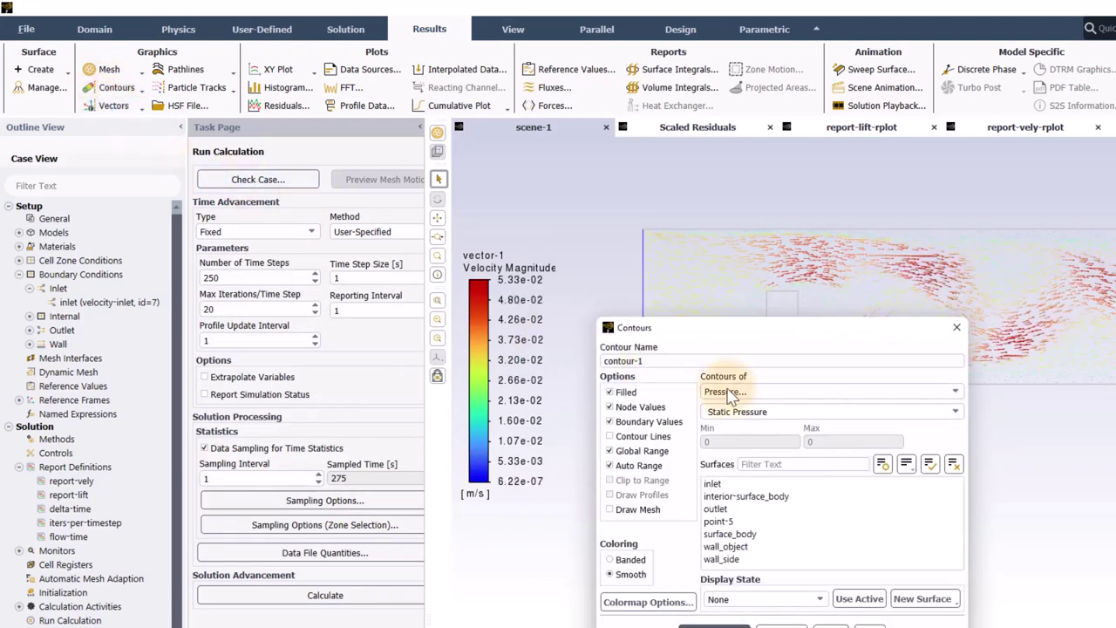
{"action": "left_click", "coordinate": [835, 393]}
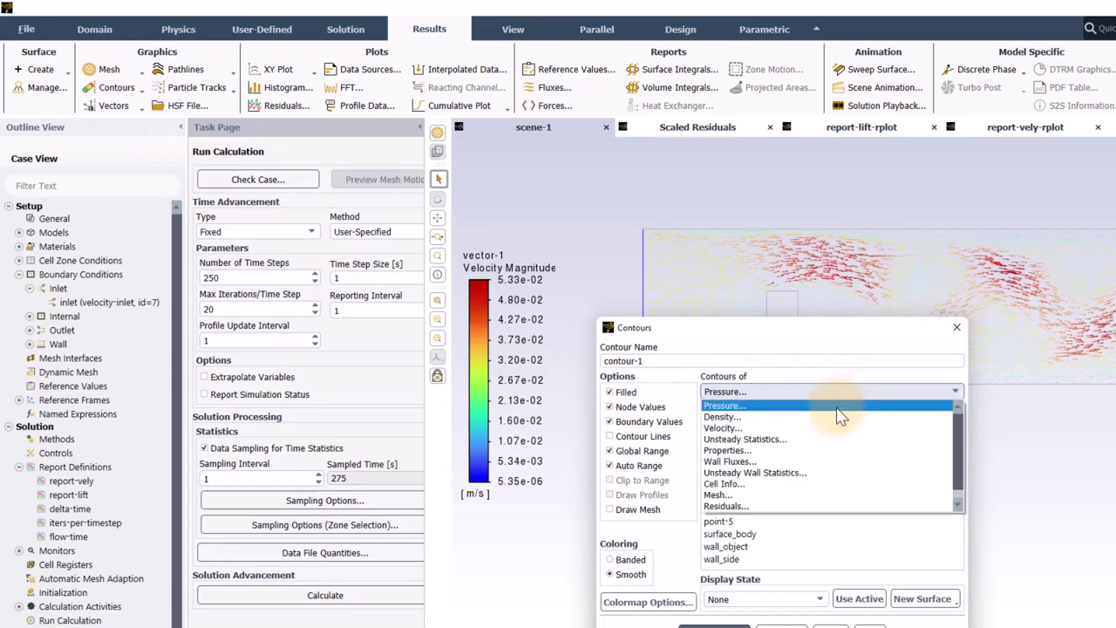
{"action": "left_click", "coordinate": [842, 428]}
{"action": "left_click", "coordinate": [950, 413]}
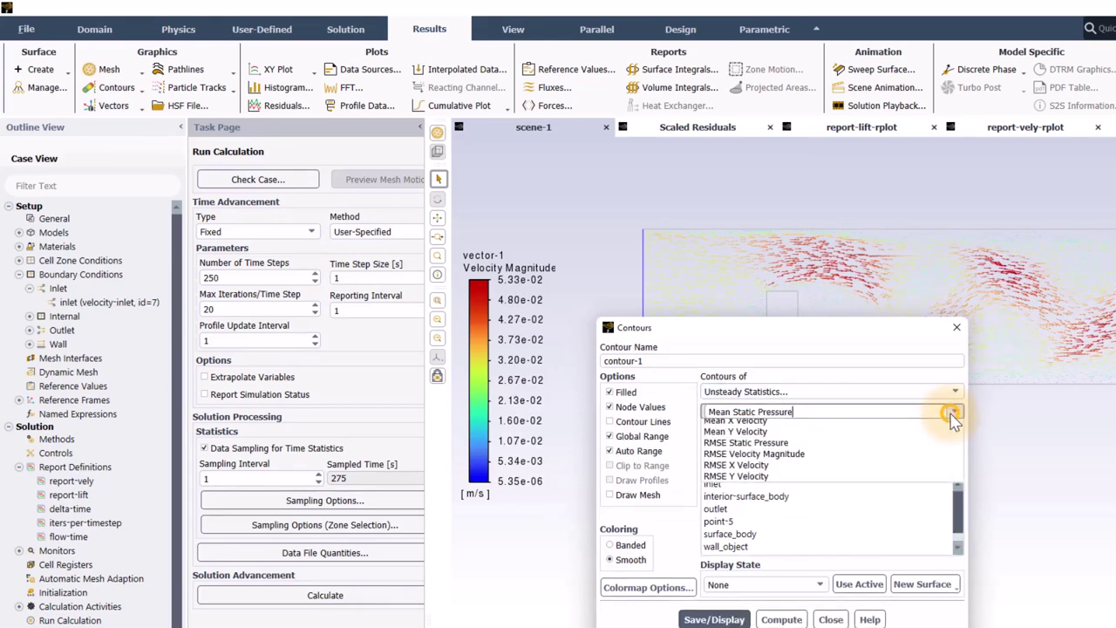
{"action": "left_click", "coordinate": [940, 444]}
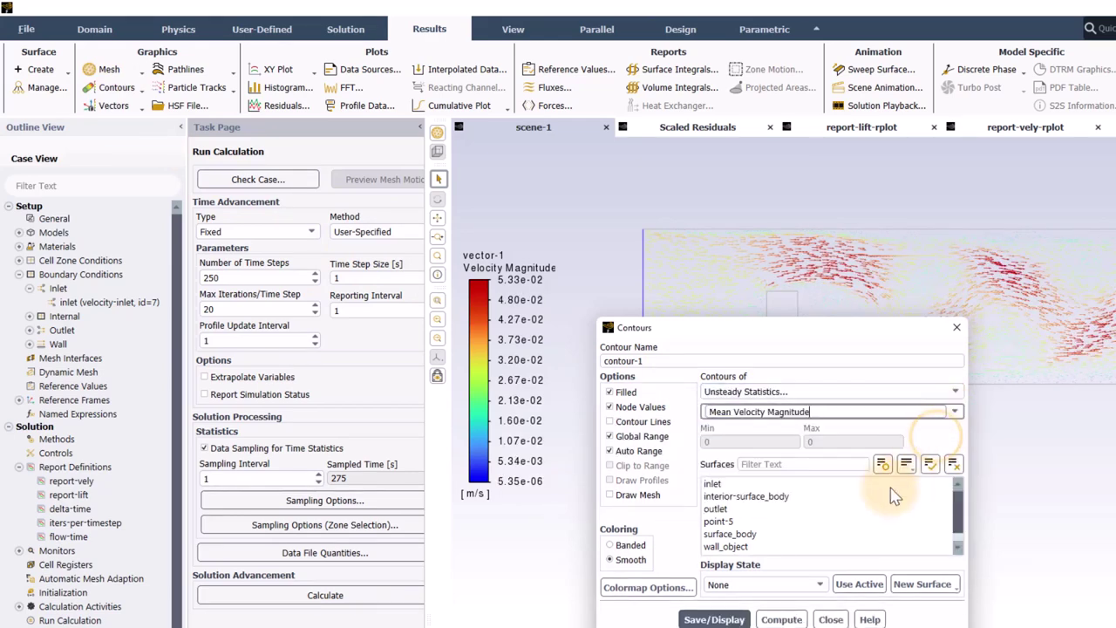
{"action": "left_click", "coordinate": [714, 619]}
{"action": "left_click", "coordinate": [830, 619]}
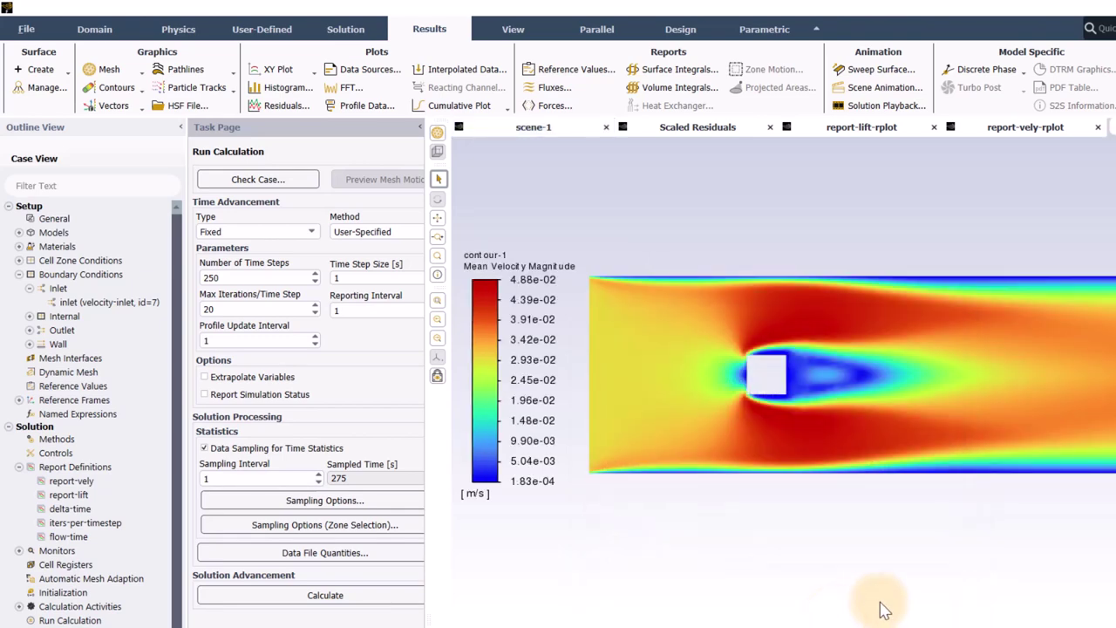